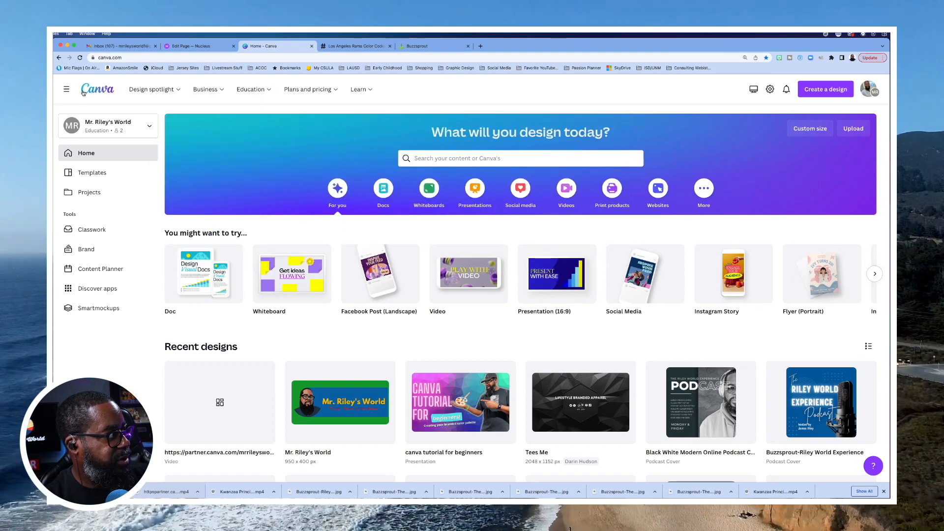
# - Open the Brand Kit and review its logo, color palettes and font styles
pyautogui.click(67, 89)
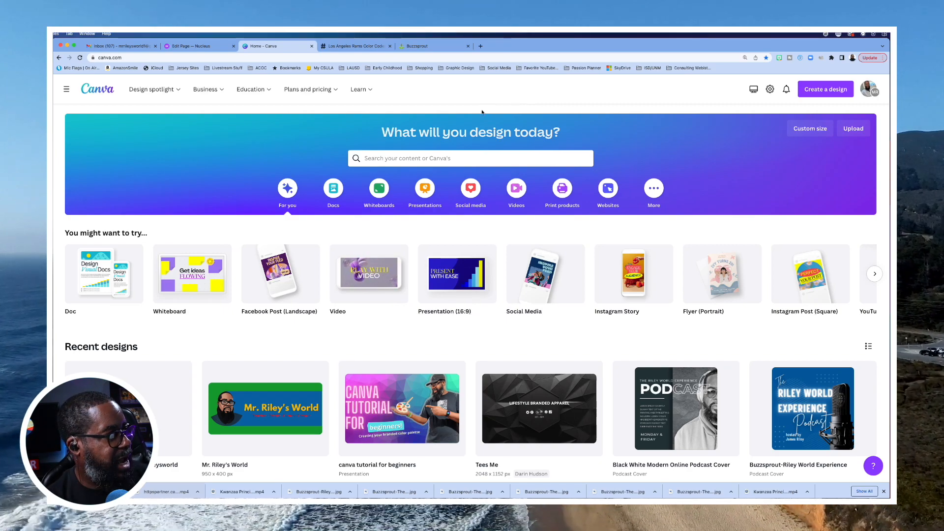
pyautogui.click(67, 90)
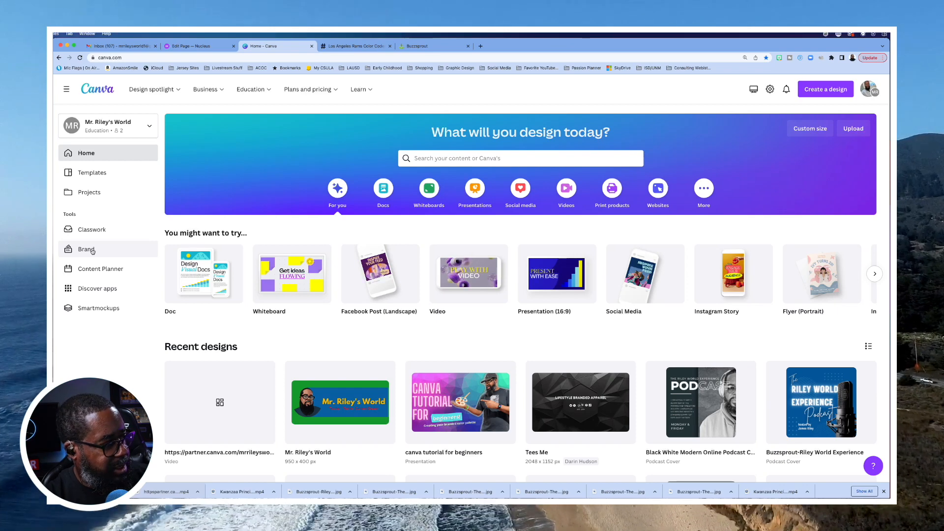
pyautogui.click(92, 251)
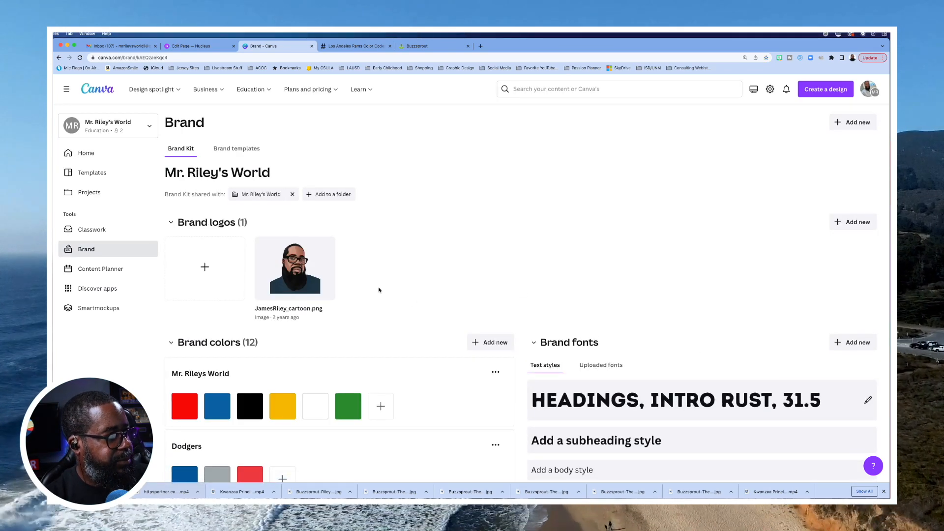
pyautogui.scroll(-5, 379, 290)
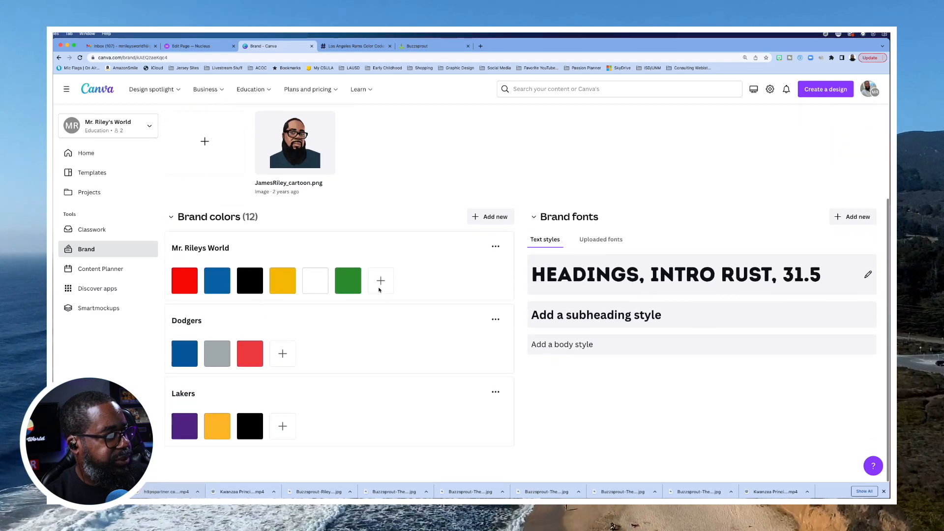
pyautogui.scroll(5, 379, 290)
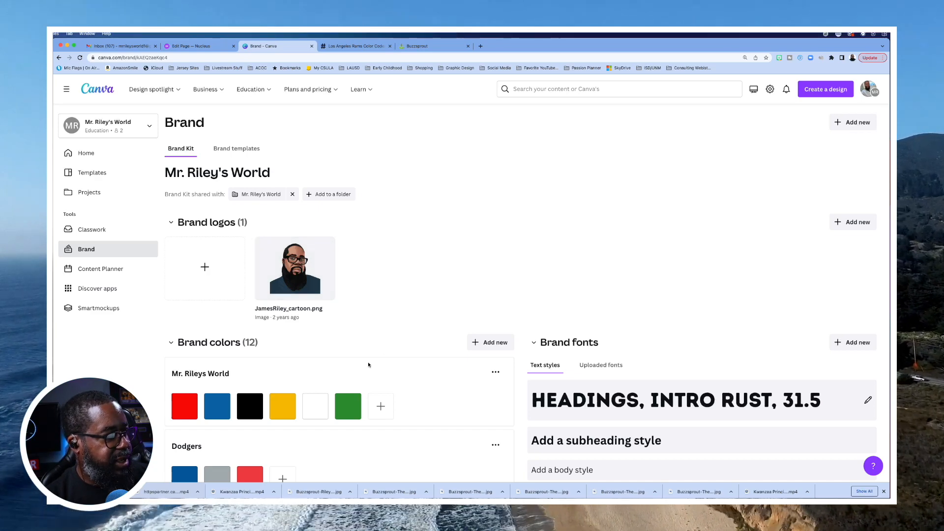
pyautogui.scroll(-3, 366, 362)
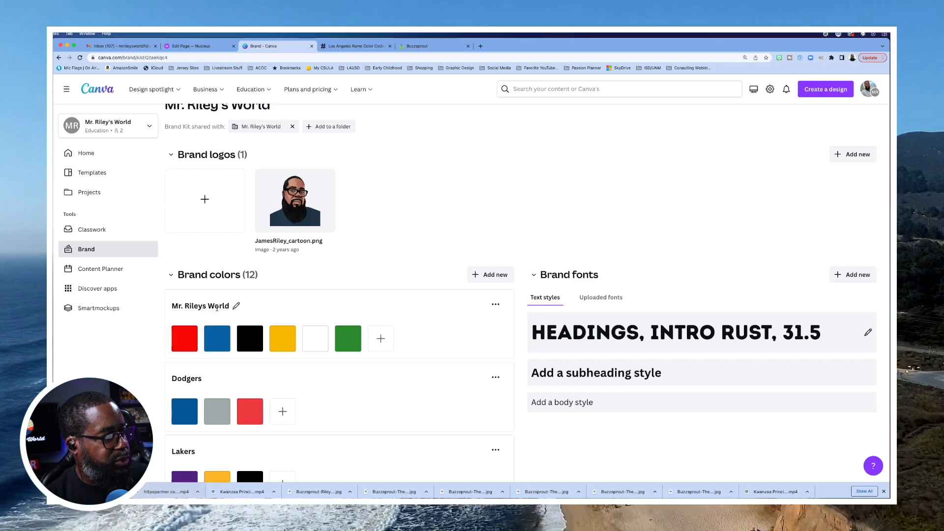
pyautogui.scroll(-2, 294, 392)
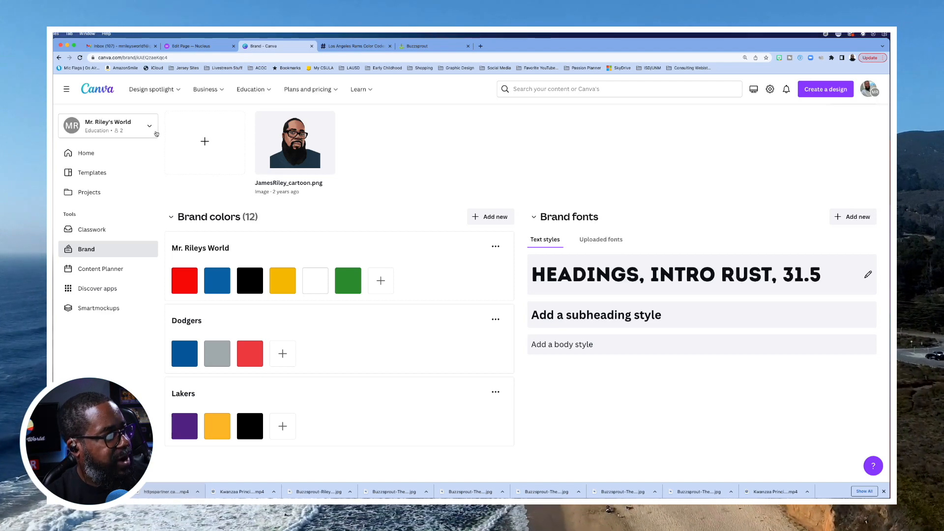
# - Open the Mr. Riley's World banner from the recent designs and bring up the color choices for its green background
pyautogui.click(84, 91)
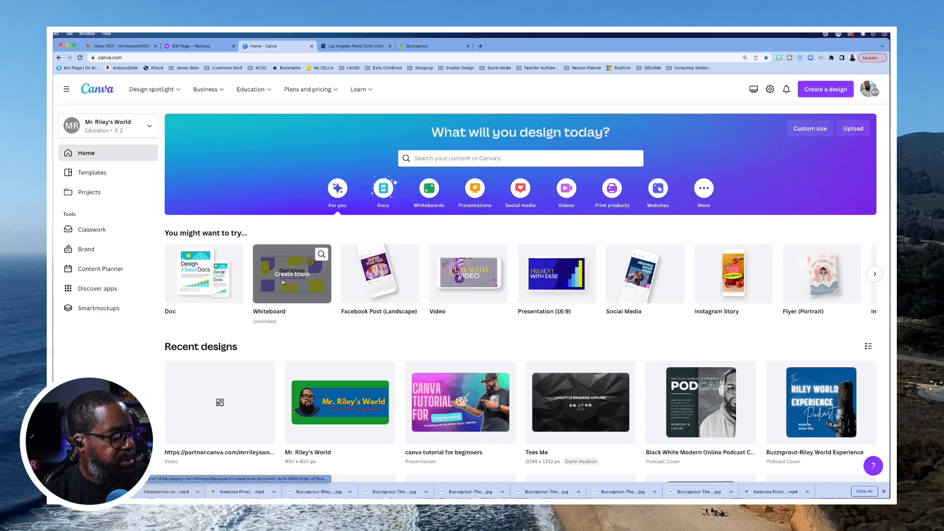
pyautogui.scroll(-3, 338, 335)
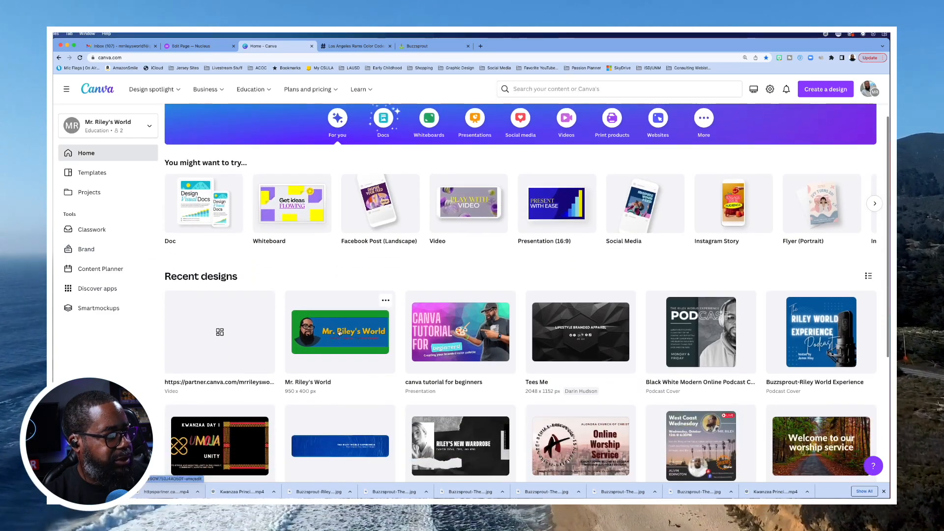
pyautogui.click(339, 332)
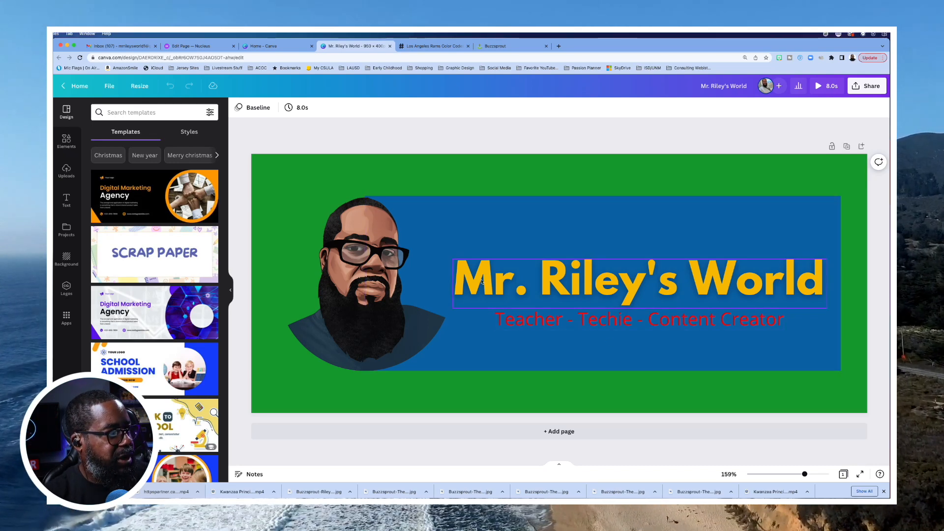
pyautogui.click(476, 175)
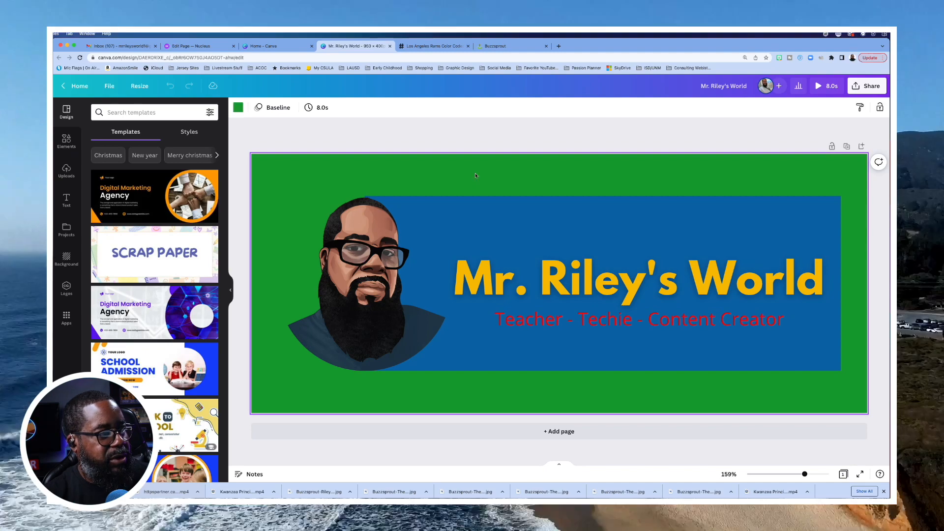
pyautogui.click(238, 109)
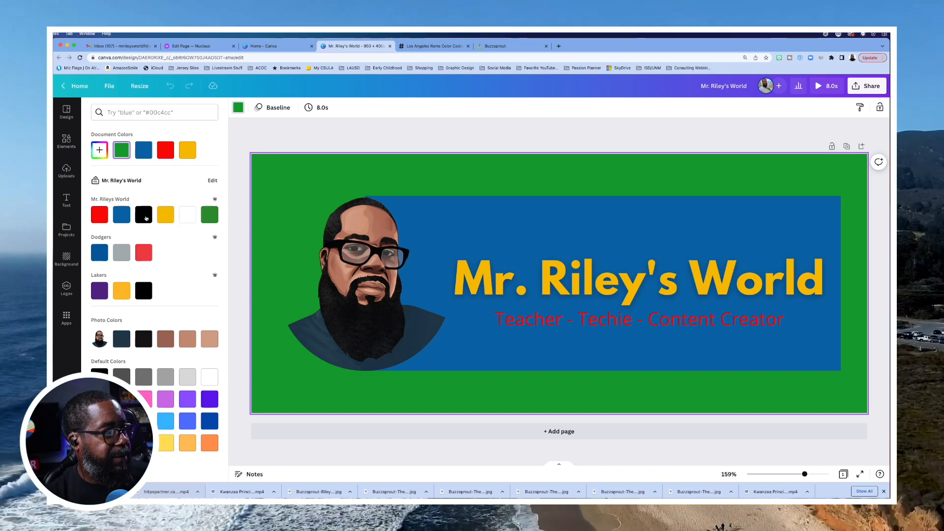
# - Try the blue and red of the Mr. Rileys World brand palette as the banner's background color
pyautogui.click(119, 216)
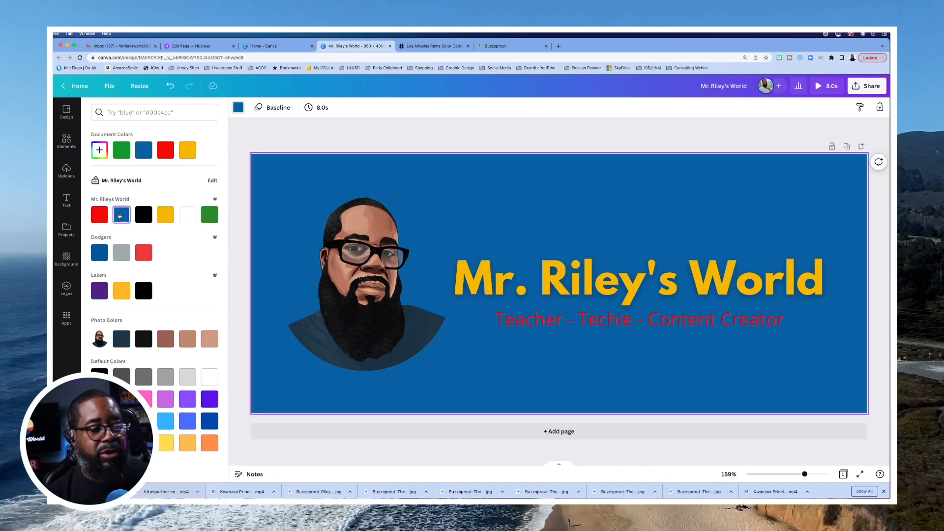
pyautogui.click(98, 217)
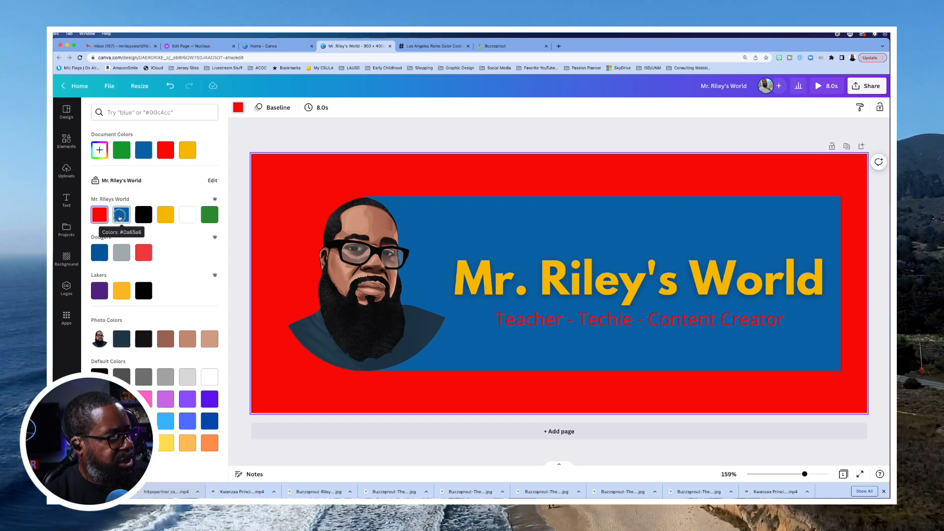
pyautogui.click(119, 218)
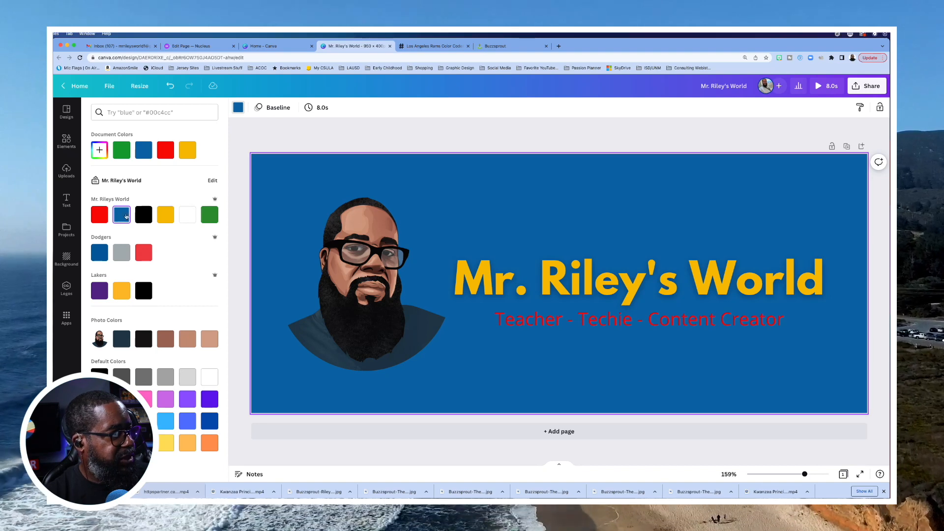
# - Sample the skin tone from the cartoon portrait's forehead as the background color and copy its hex code #CF997E
pyautogui.click(99, 153)
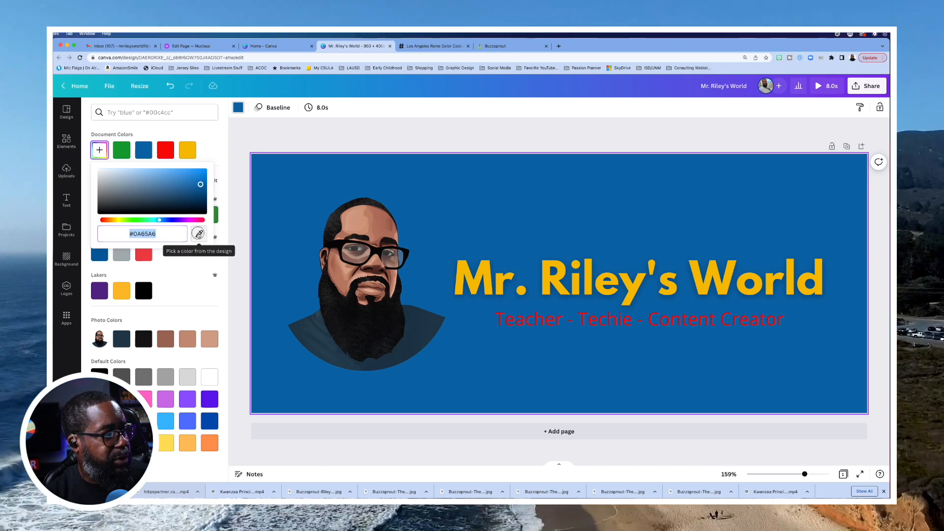
pyautogui.click(199, 234)
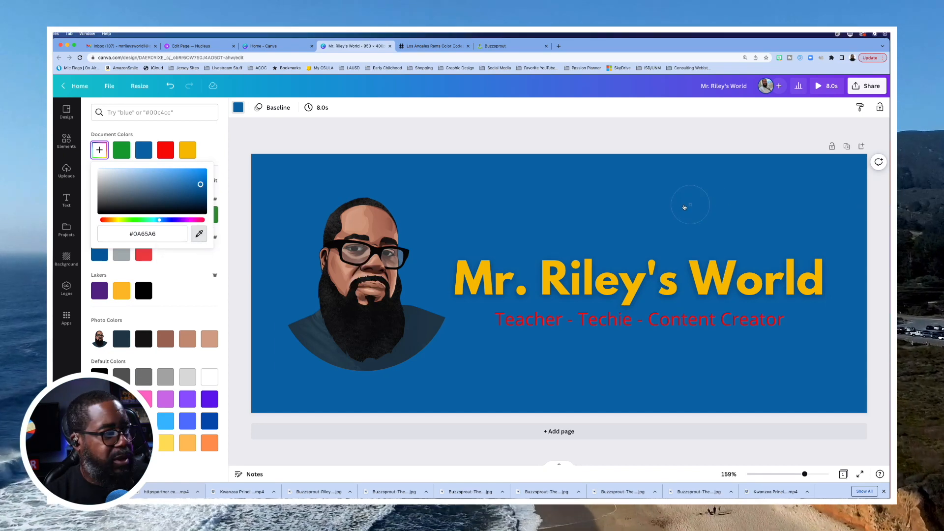
pyautogui.click(363, 226)
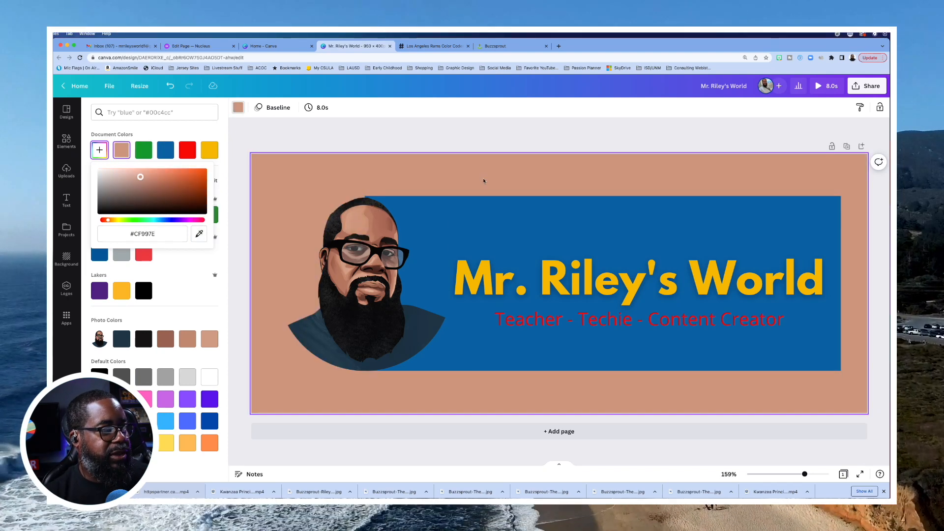
pyautogui.click(164, 234)
pyautogui.press('super+c')
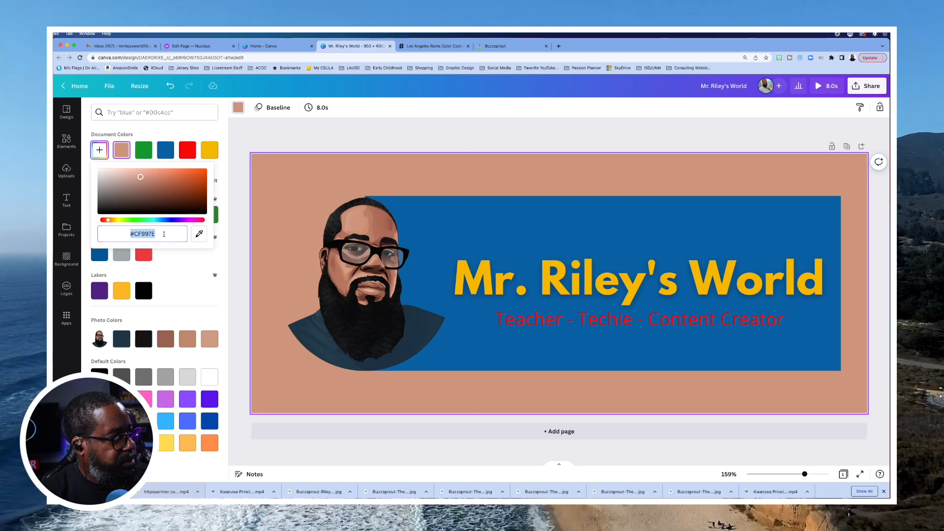
# - Add the copied color #CF997E to the Mr. Rileys World palette in the Brand Kit
pyautogui.click(77, 87)
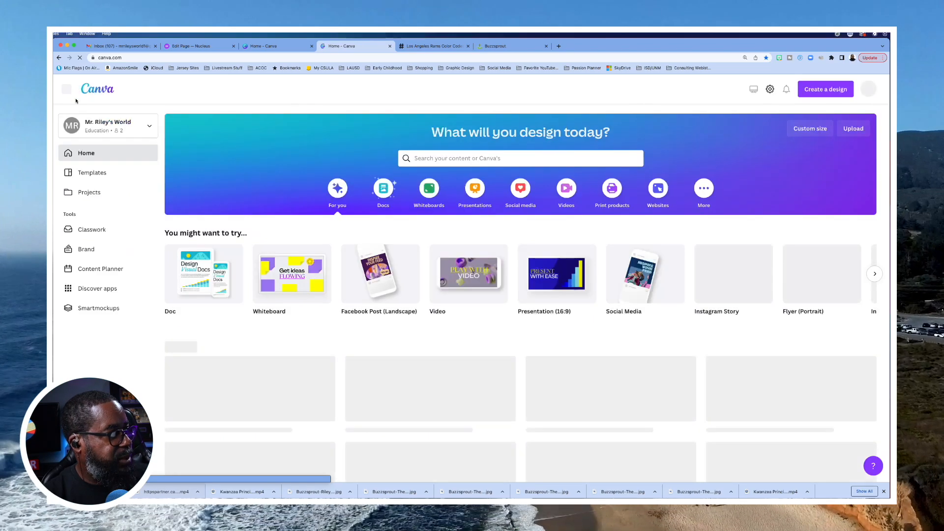
pyautogui.click(85, 248)
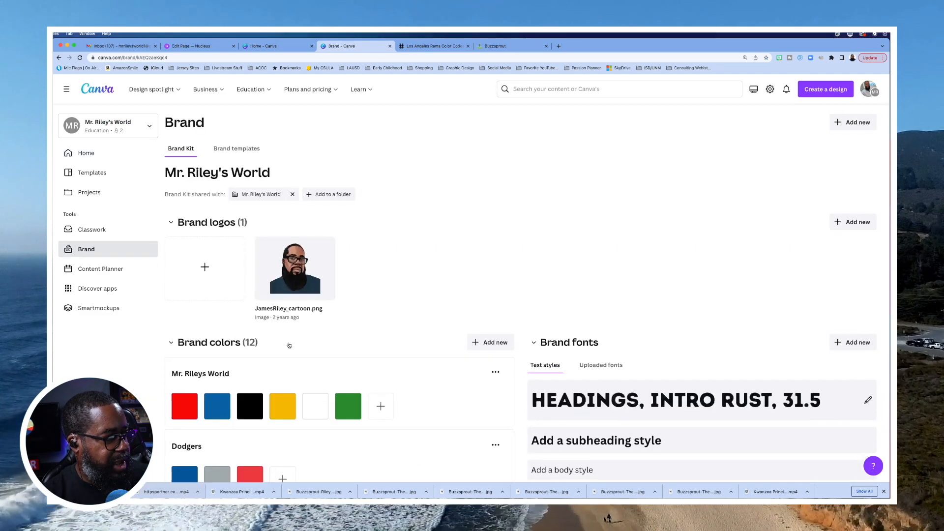
pyautogui.click(386, 410)
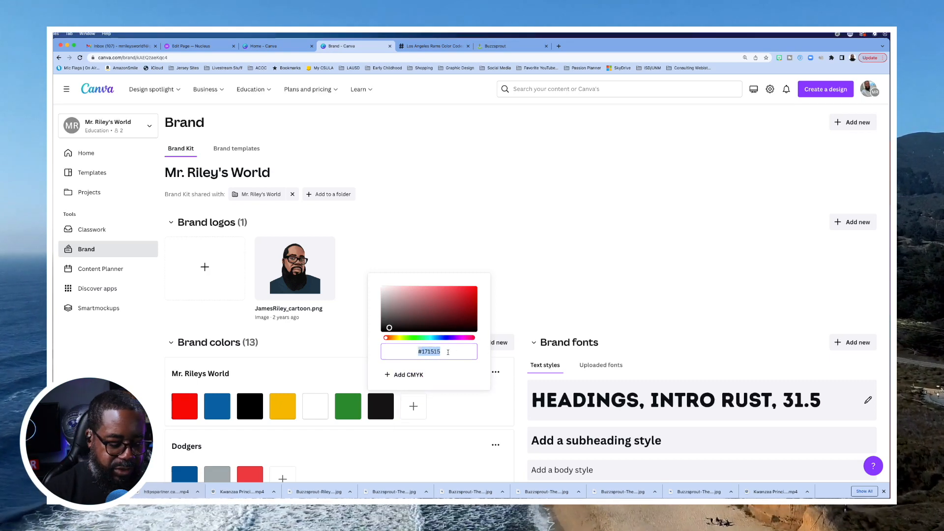
pyautogui.press('super+v')
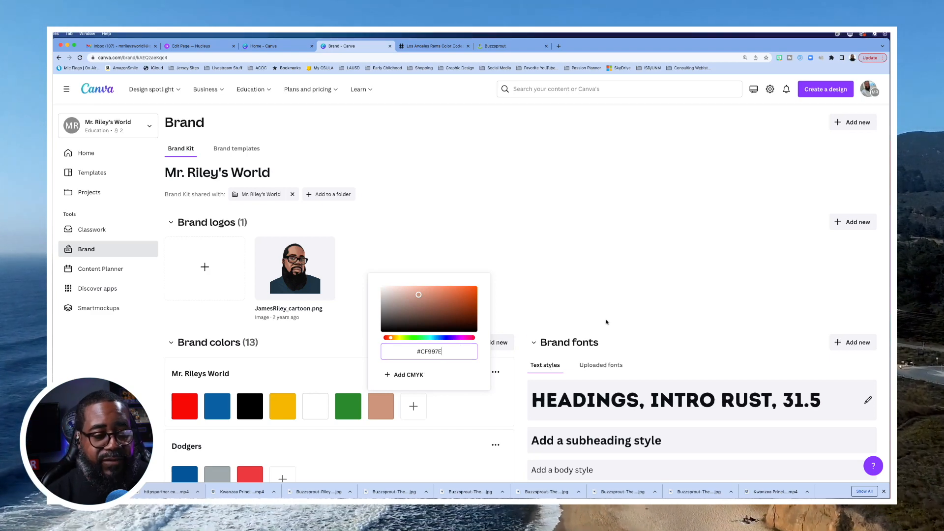
pyautogui.click(589, 314)
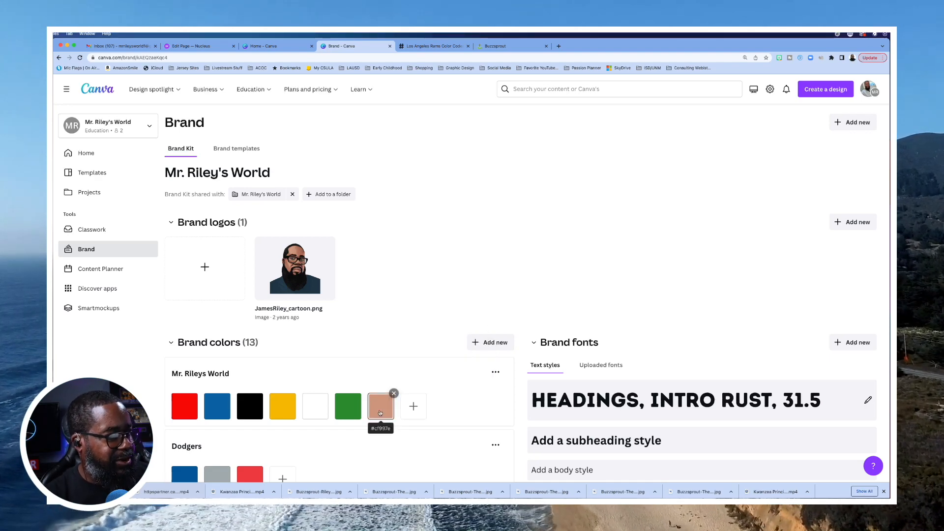
# - Search the ready-made brand color palettes for "Rams" and leave the palette picker without adding one
pyautogui.scroll(-3, 380, 413)
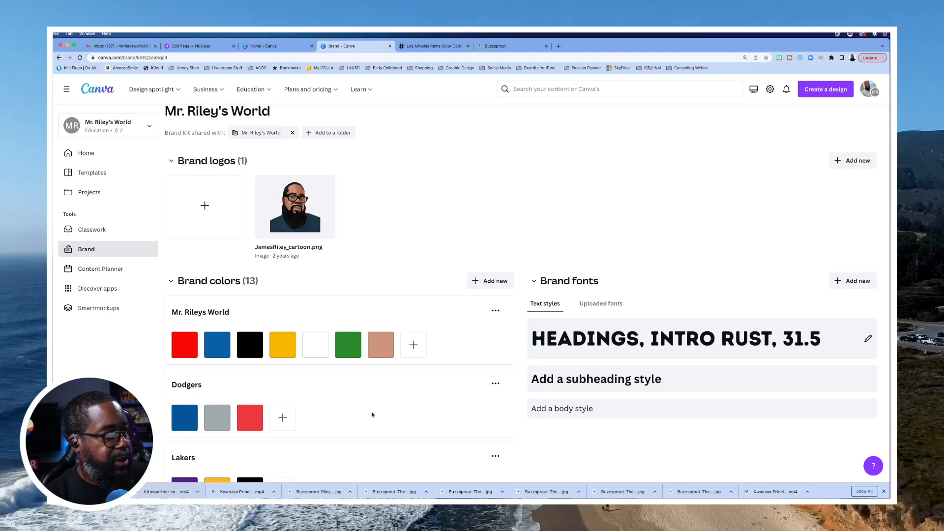
pyautogui.scroll(-2, 373, 414)
pyautogui.scroll(-2, 363, 411)
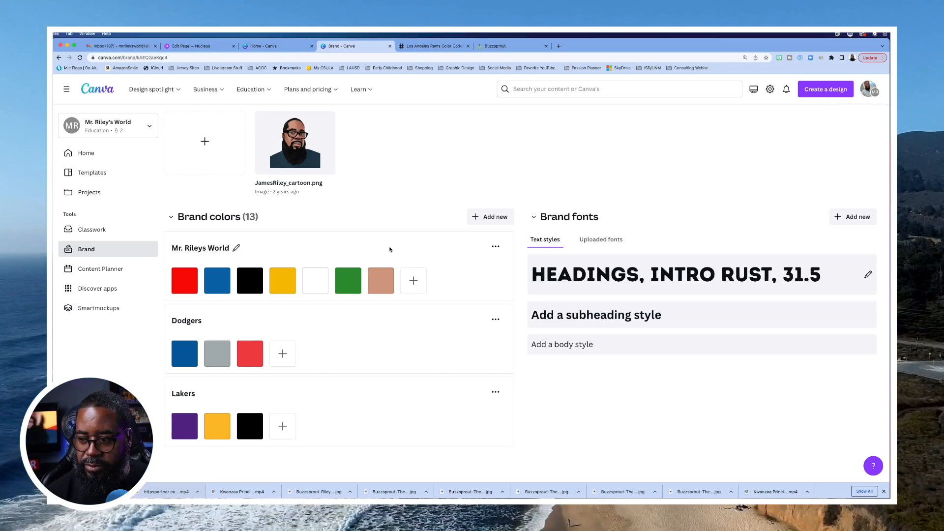
pyautogui.click(492, 218)
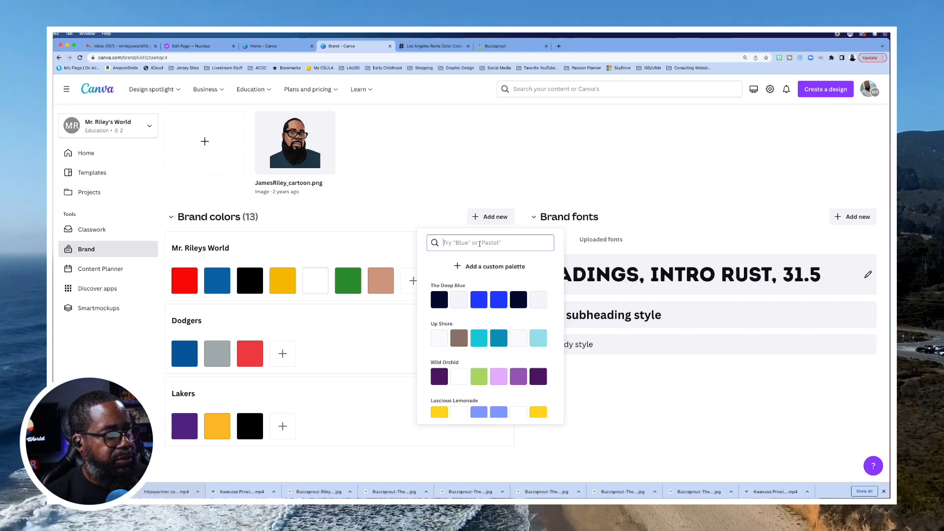
pyautogui.write('Rams')
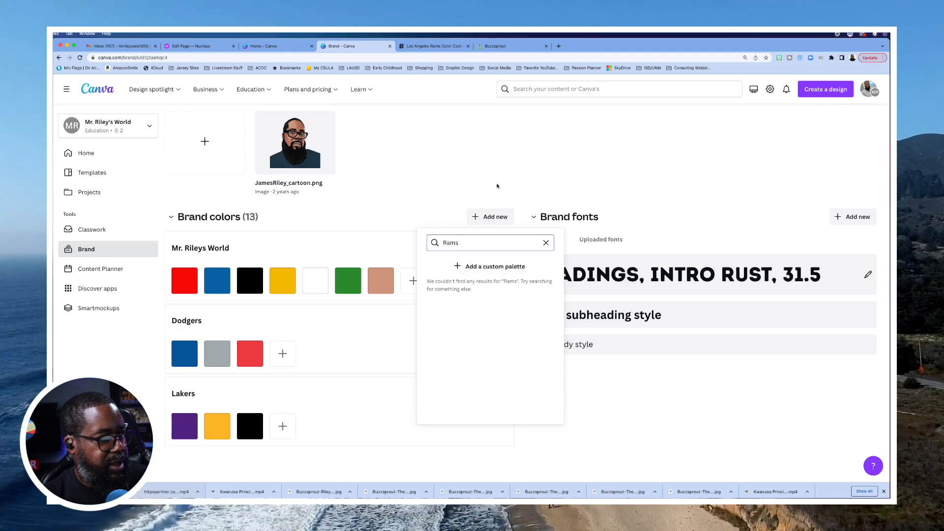
pyautogui.click(362, 420)
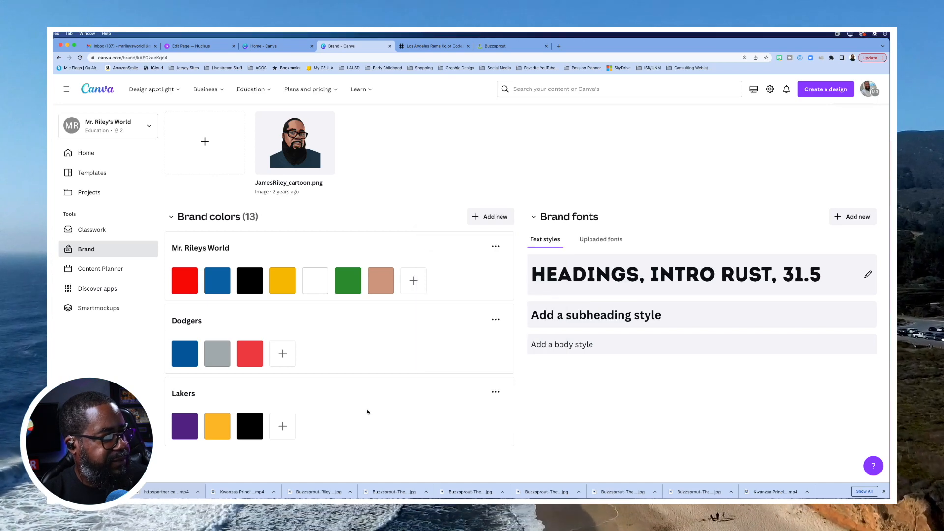
pyautogui.click(496, 219)
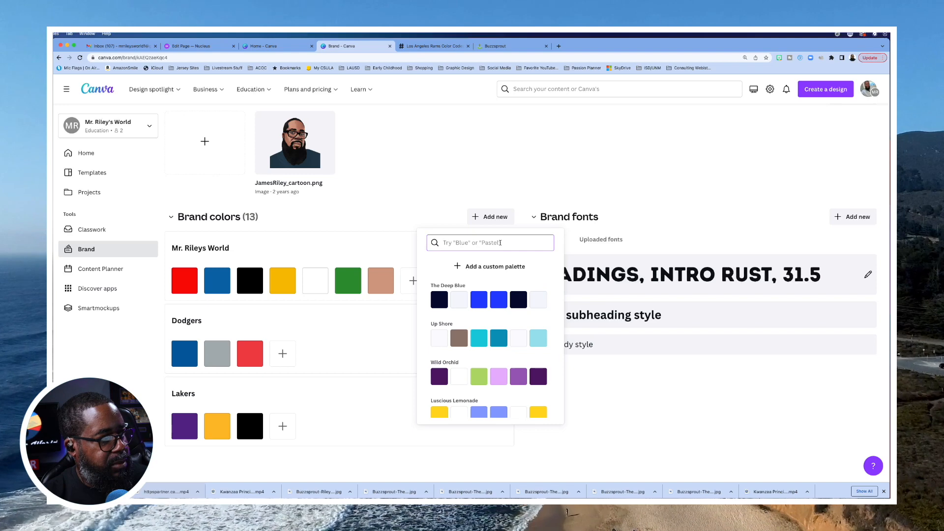
pyautogui.click(614, 196)
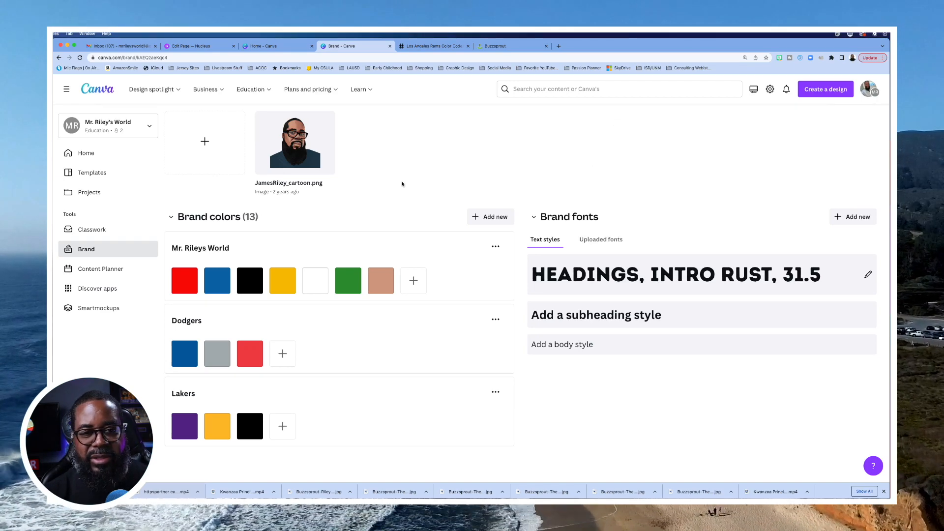
# - Switch to the Los Angeles Rams Color Codes page and look up the hex codes of the team's logo colors
pyautogui.click(431, 46)
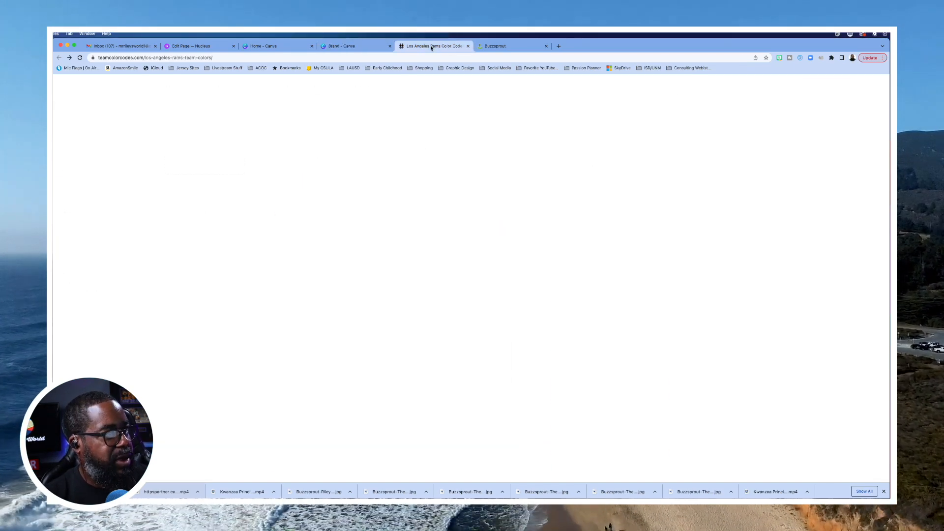
pyautogui.scroll(5, 599, 221)
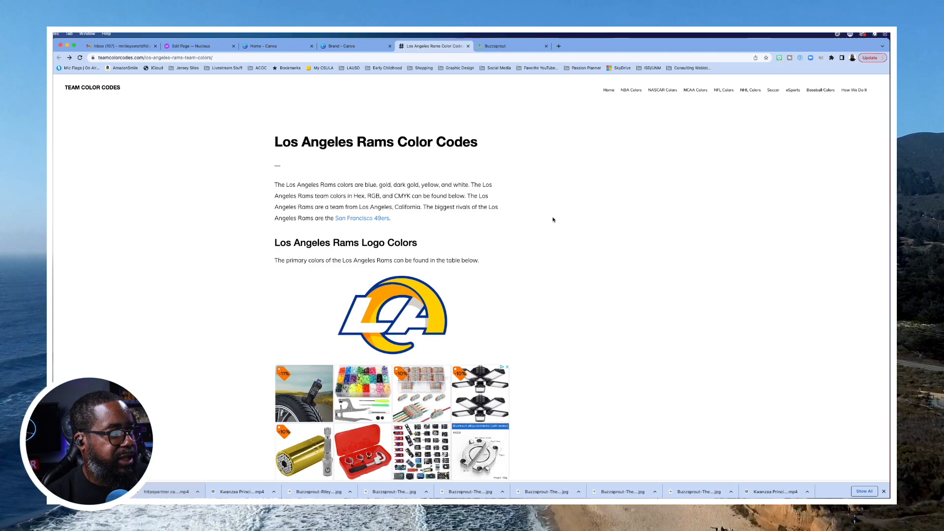
pyautogui.scroll(-1, 549, 221)
pyautogui.scroll(-3, 541, 222)
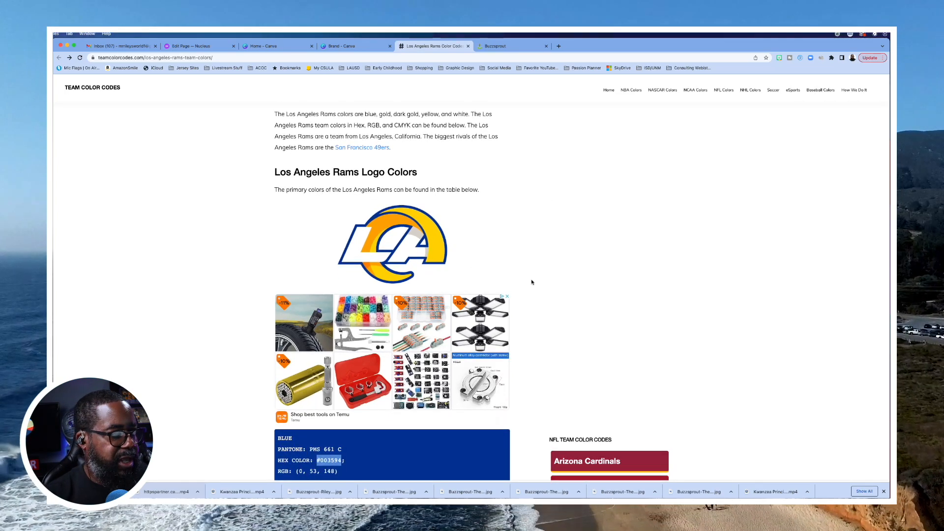
pyautogui.scroll(-3, 532, 281)
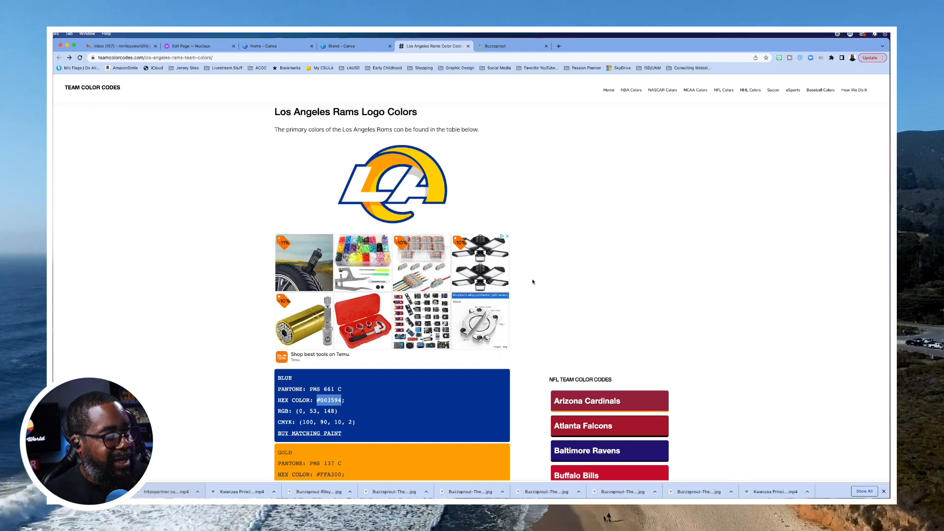
# - Copy the hex code #003594 of the Rams' blue from the team color codes page
pyautogui.scroll(-3, 532, 282)
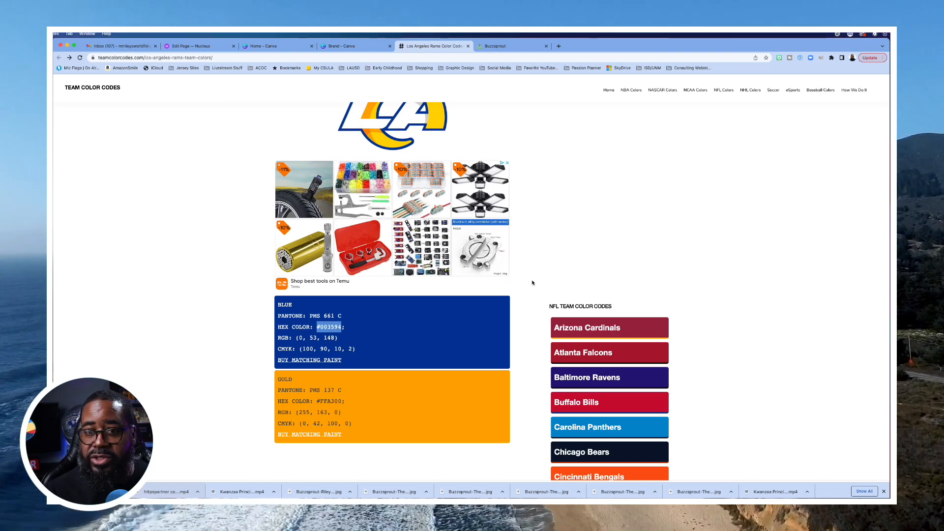
pyautogui.scroll(-2, 532, 283)
pyautogui.click(387, 278)
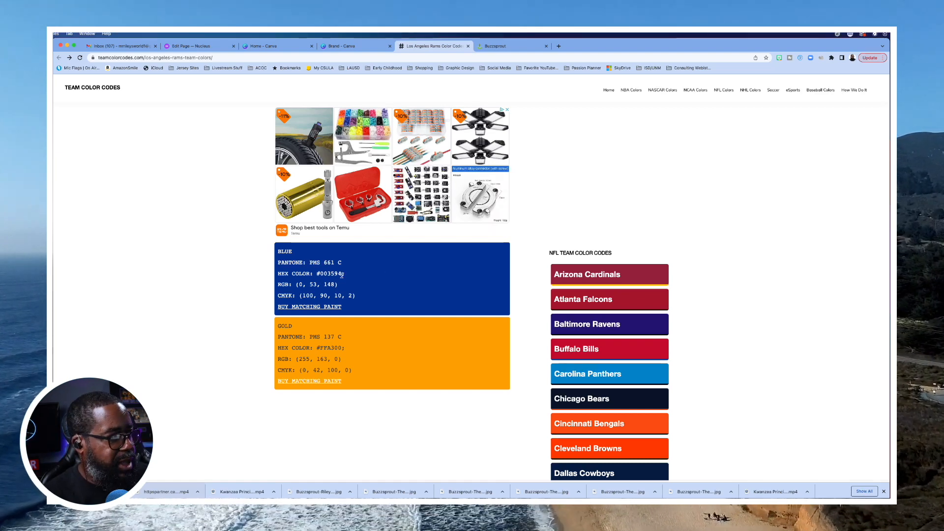
pyautogui.moveTo(342, 274); pyautogui.dragTo(318, 274)
pyautogui.press('super+c')
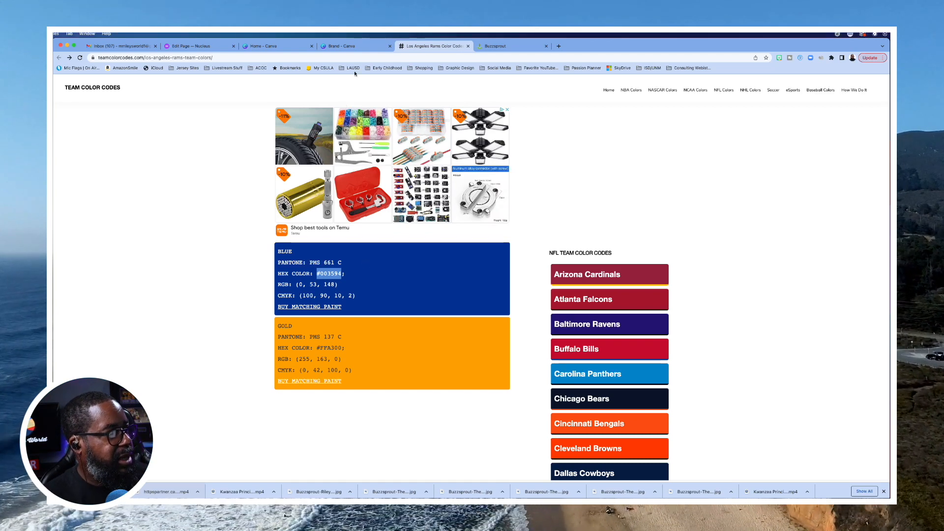
# - Switch to the Canva Brand Kit page and add a new custom color palette to the brand colors
pyautogui.click(353, 46)
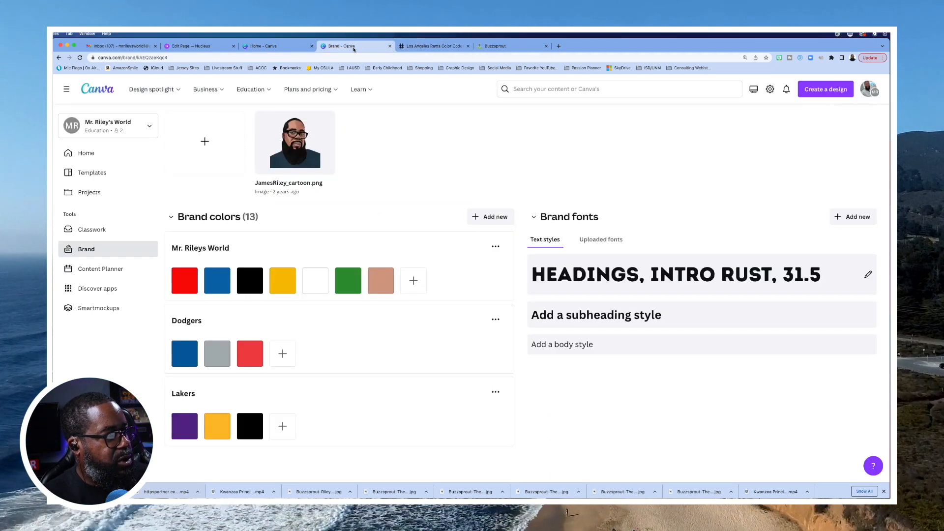
pyautogui.click(490, 218)
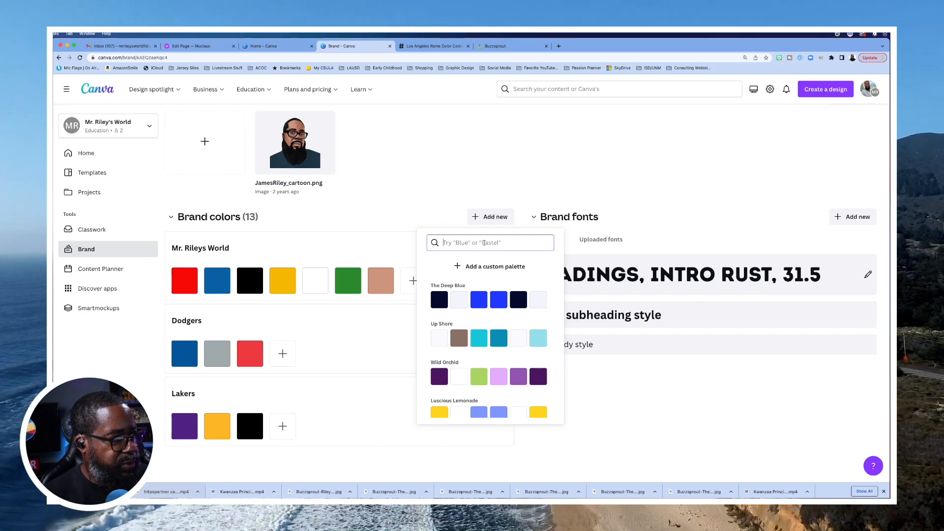
pyautogui.press('super+v')
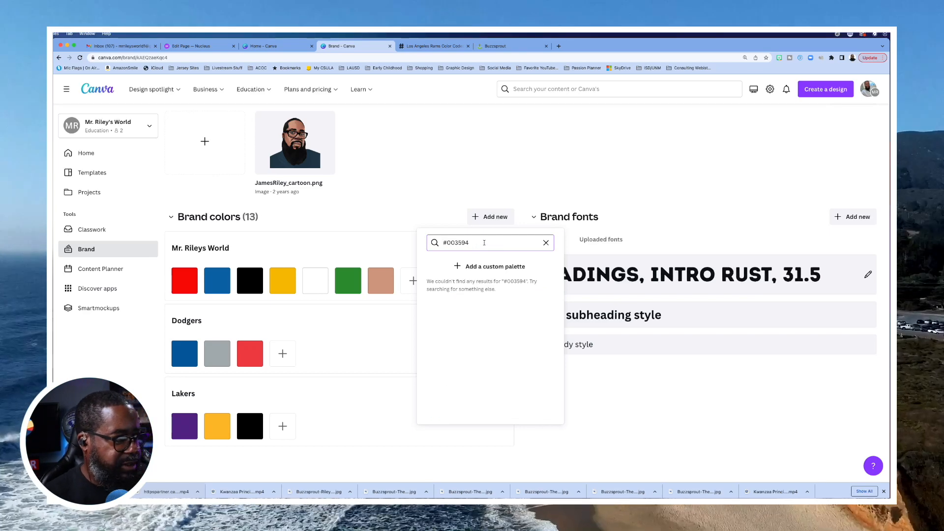
pyautogui.click(471, 266)
pyautogui.scroll(-3, 375, 355)
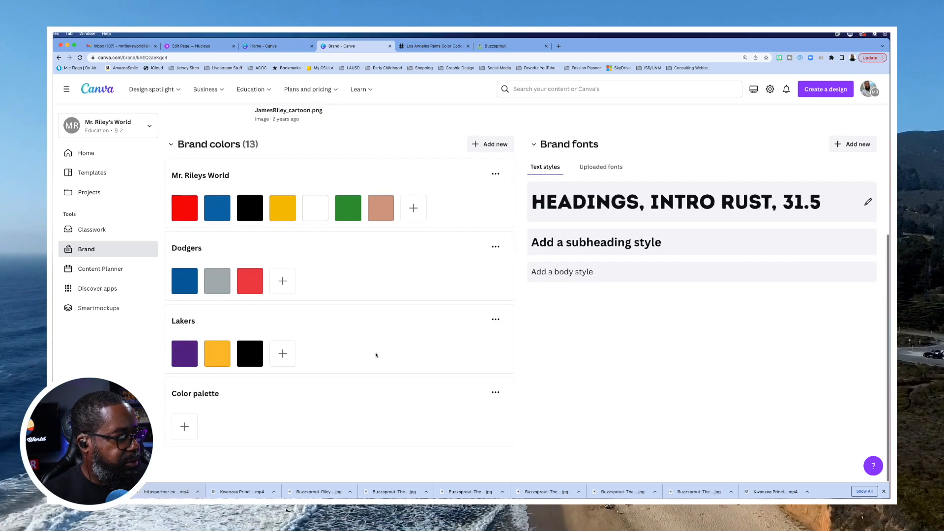
# - Add the copied blue #003594 as the first color of the new empty palette
pyautogui.click(184, 426)
pyautogui.click(250, 371)
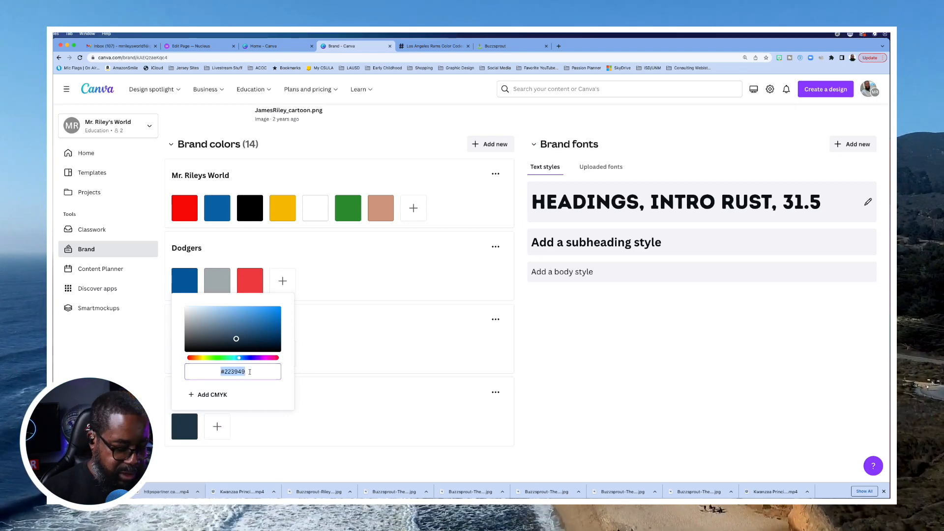
pyautogui.press('super+v')
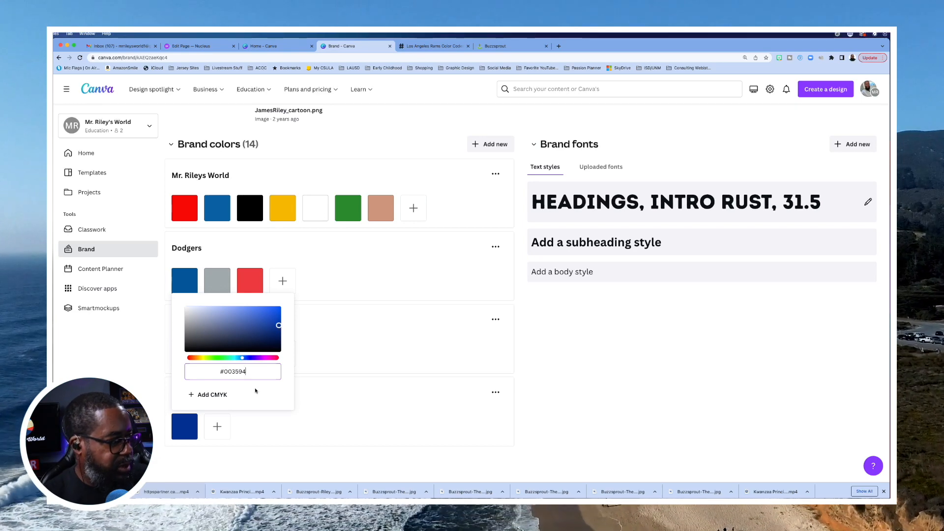
pyautogui.click(341, 427)
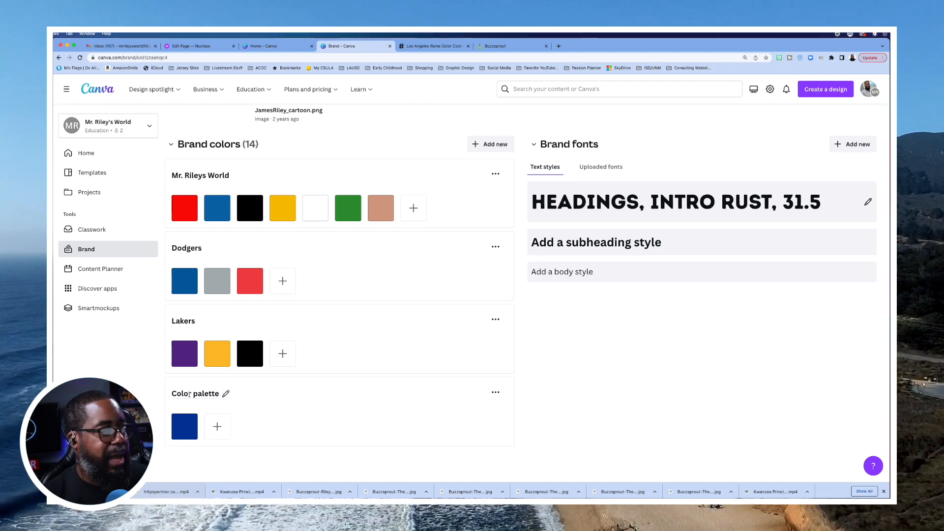
# - Rename the new color palette as LA Rams
pyautogui.click(226, 394)
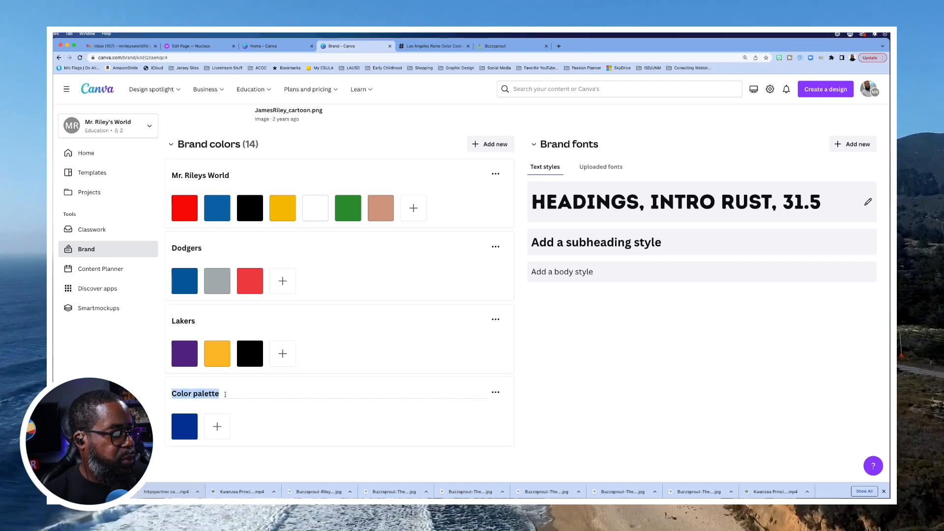
pyautogui.write('L')
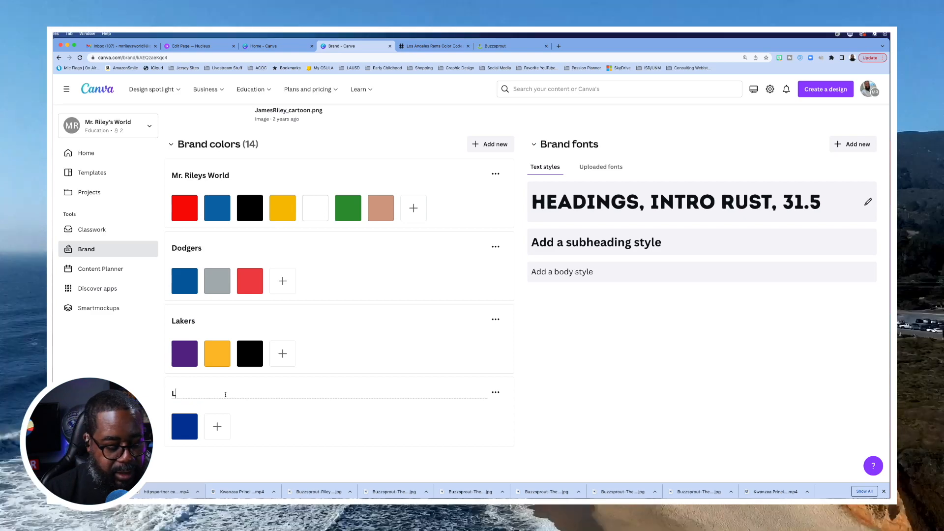
pyautogui.write('A ')
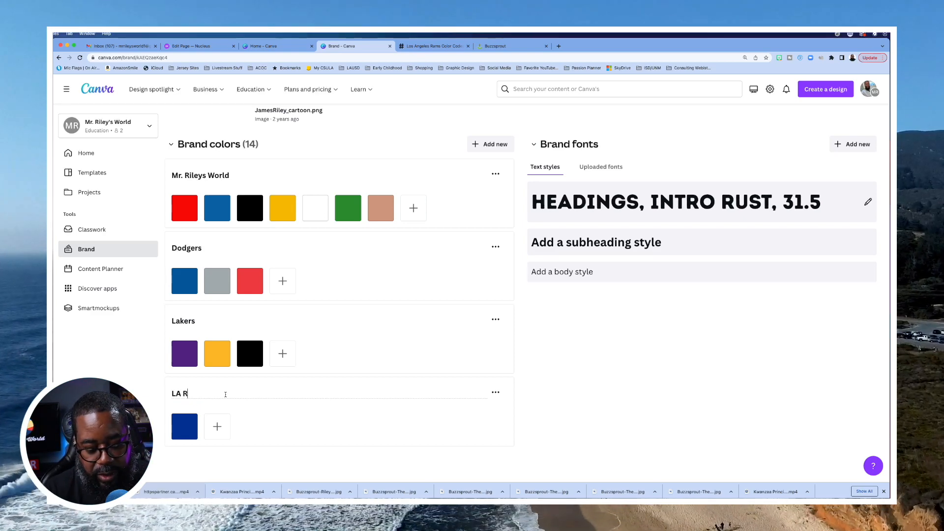
pyautogui.write('Rms')
pyautogui.press('BackSpace')
pyautogui.press('BackSpace')
pyautogui.write('s')
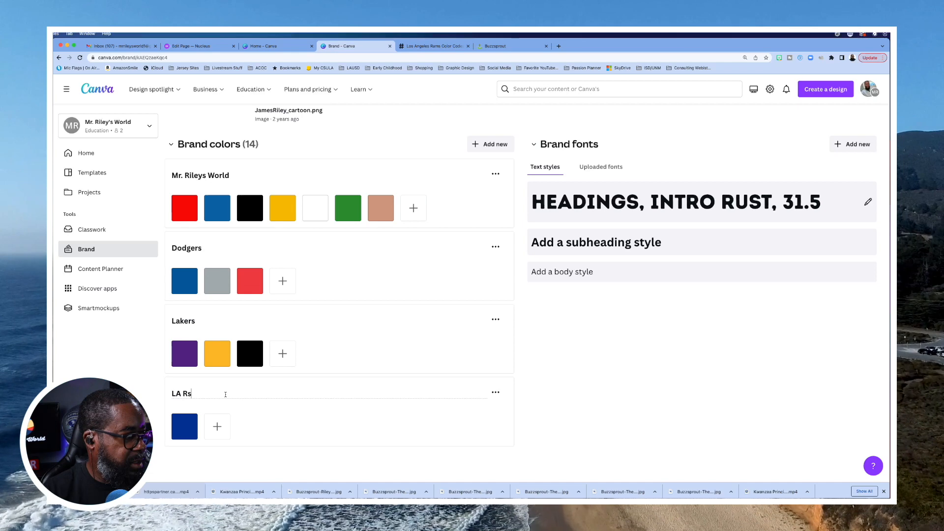
pyautogui.press('BackSpace')
pyautogui.write('ams')
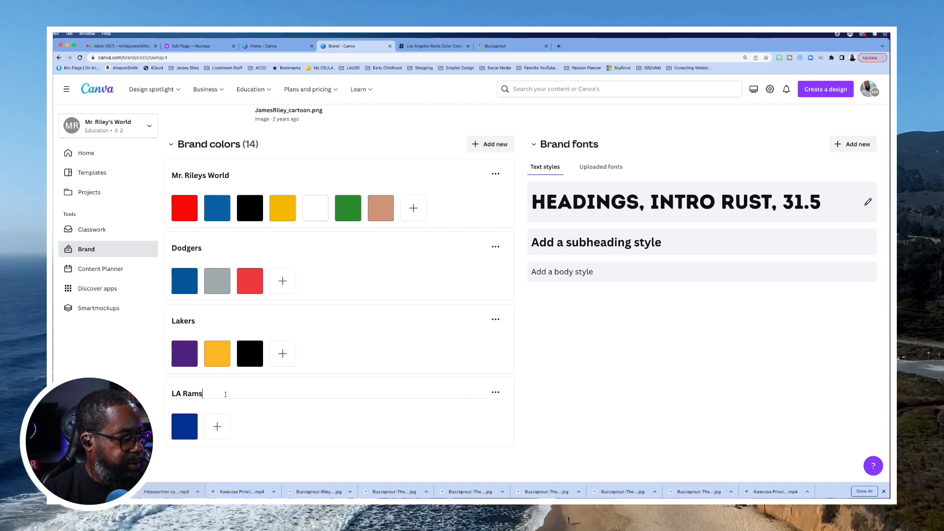
pyautogui.click(285, 429)
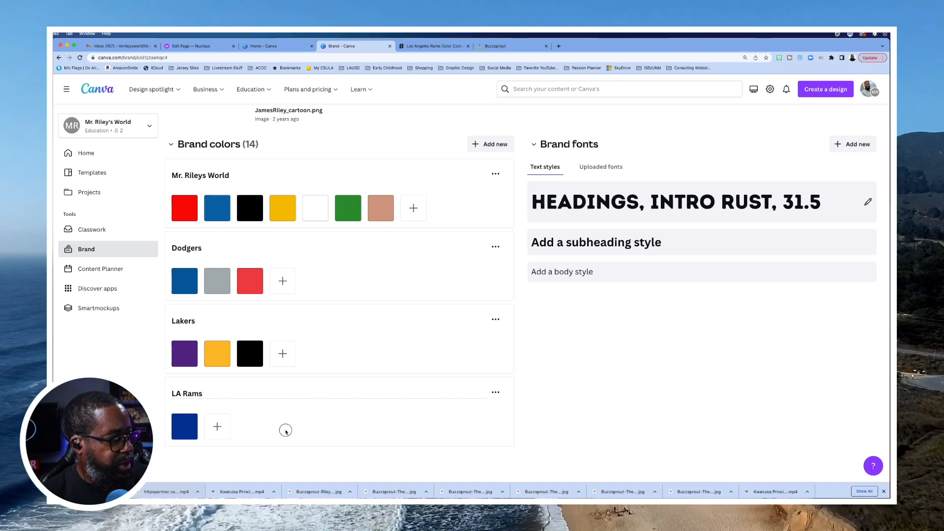
# - Add a second color swatch to the LA Rams palette and copy the gold hex code #FFA300 from the Rams color codes page
pyautogui.click(218, 426)
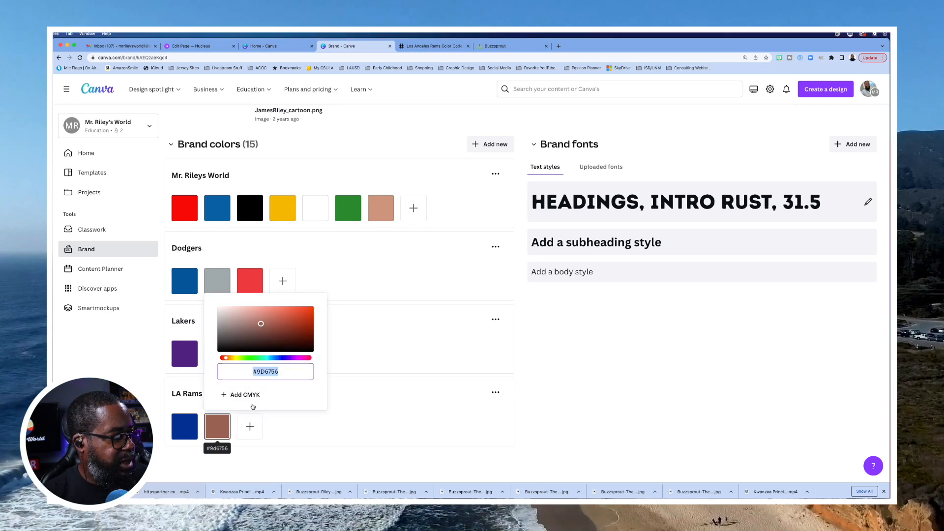
pyautogui.scroll(5, 416, 234)
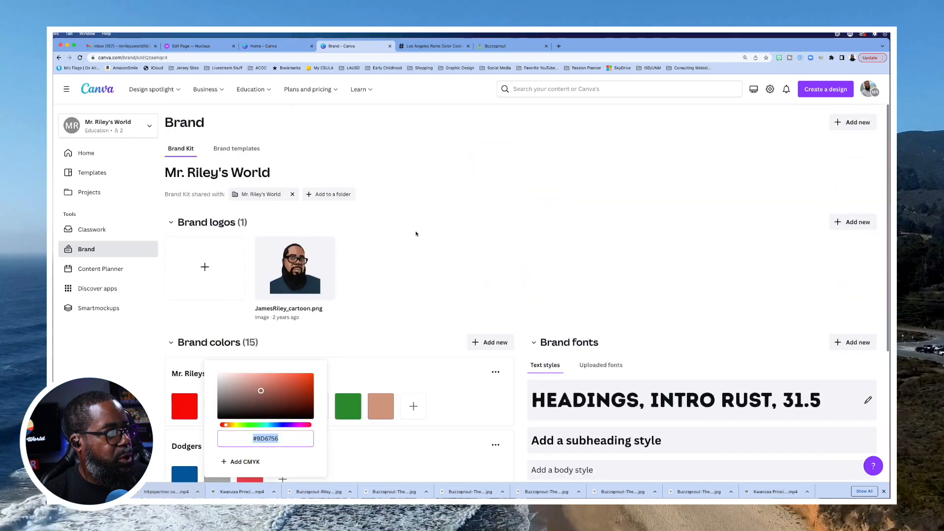
pyautogui.click(433, 46)
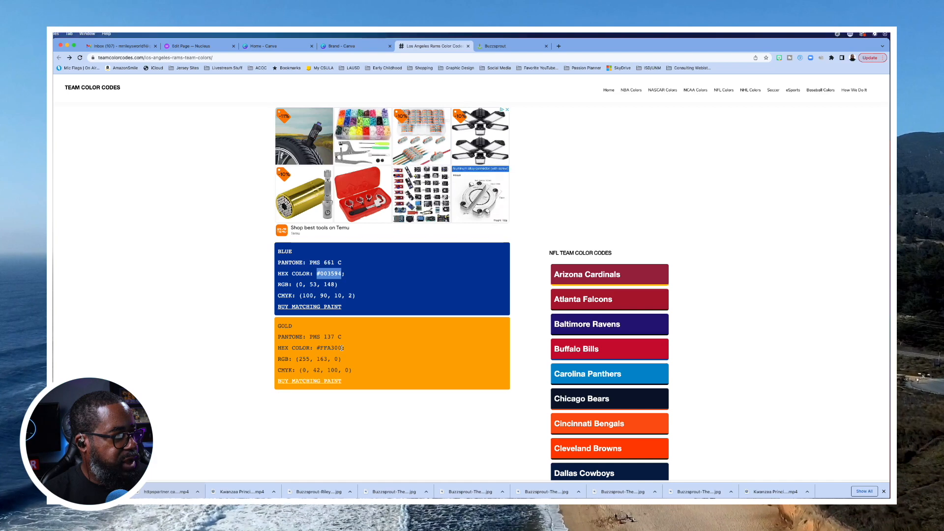
pyautogui.moveTo(343, 347); pyautogui.dragTo(319, 347)
pyautogui.press('super+c')
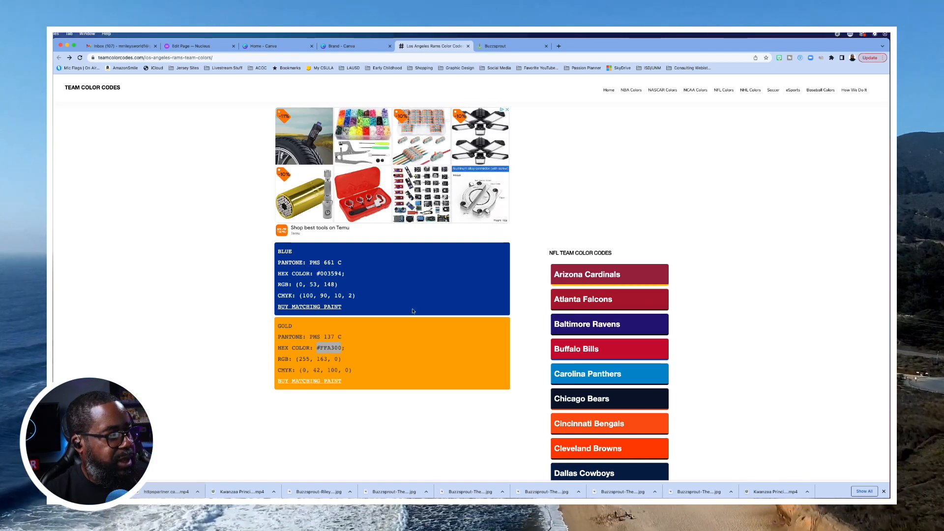
# - Return to the Canva Brand Kit and set the LA Rams palette's second color to #FFA300
pyautogui.click(362, 46)
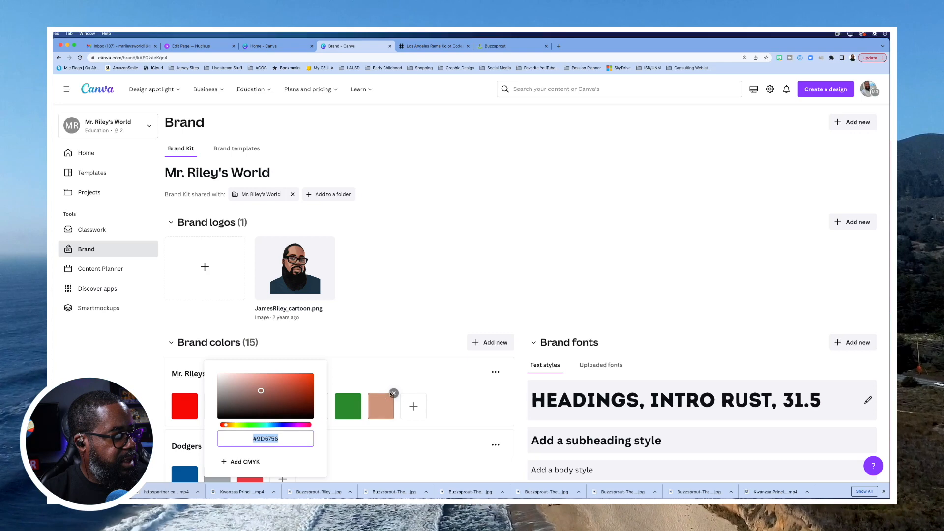
pyautogui.scroll(-5, 393, 393)
pyautogui.tripleClick(288, 423)
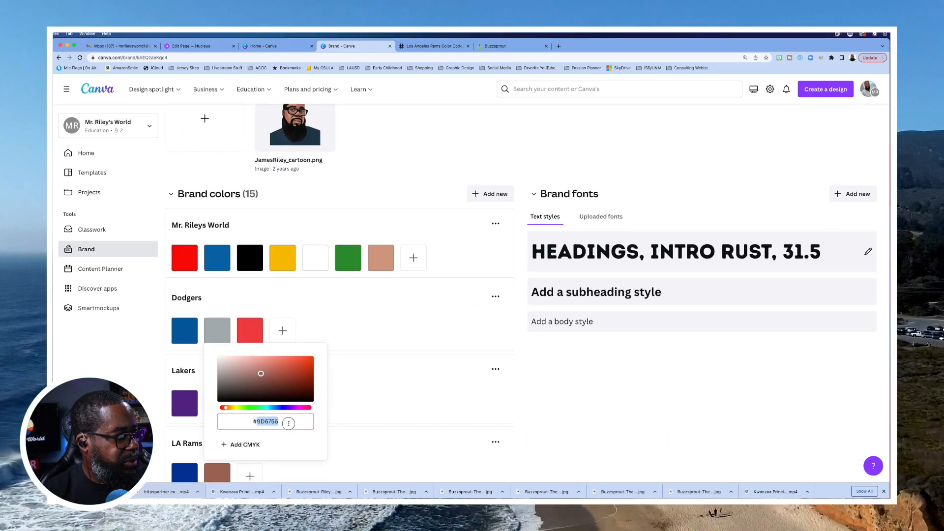
pyautogui.press('super+v')
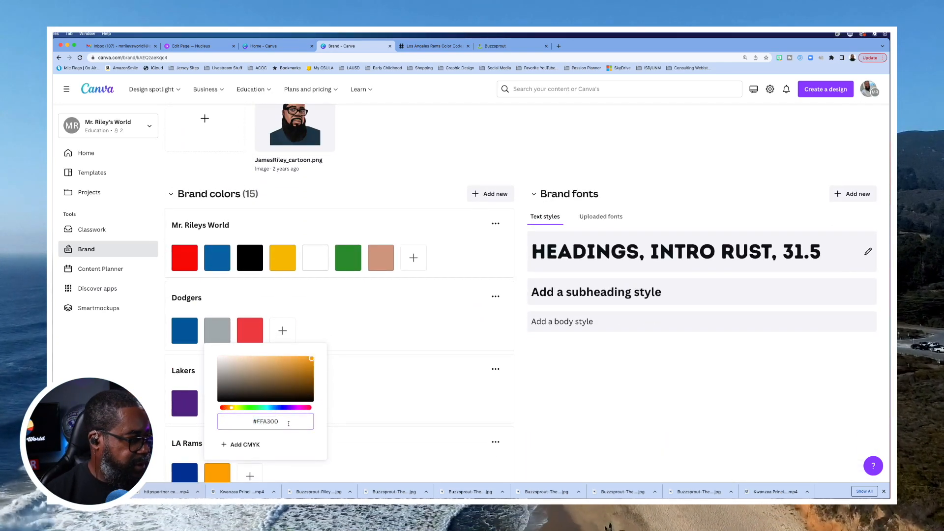
pyautogui.click(556, 414)
pyautogui.scroll(-2, 556, 414)
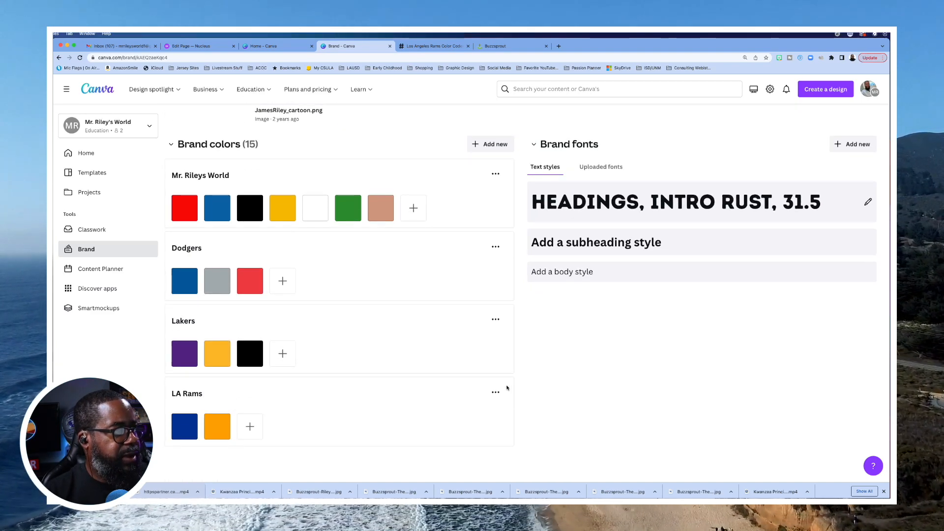
# - Switch to the Rams color codes page and copy the dark gold hex code #FF8200
pyautogui.click(443, 46)
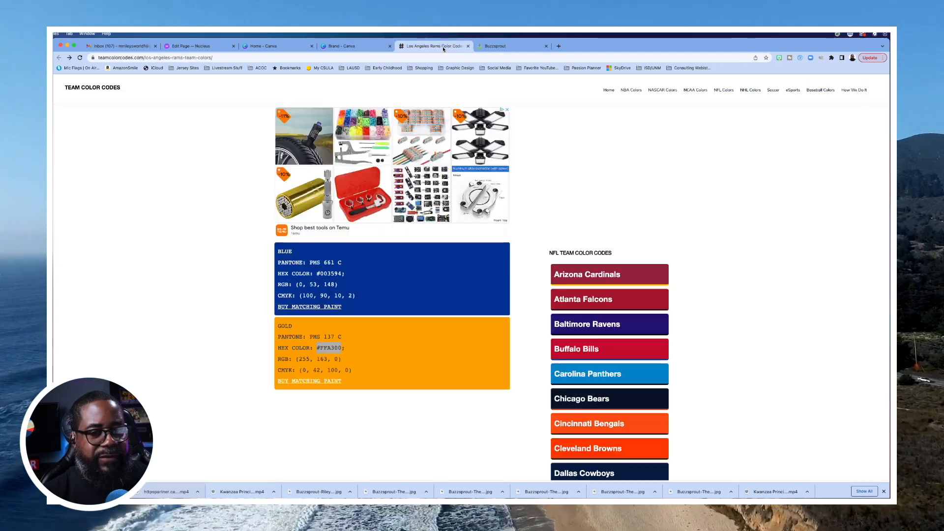
pyautogui.scroll(-2, 692, 276)
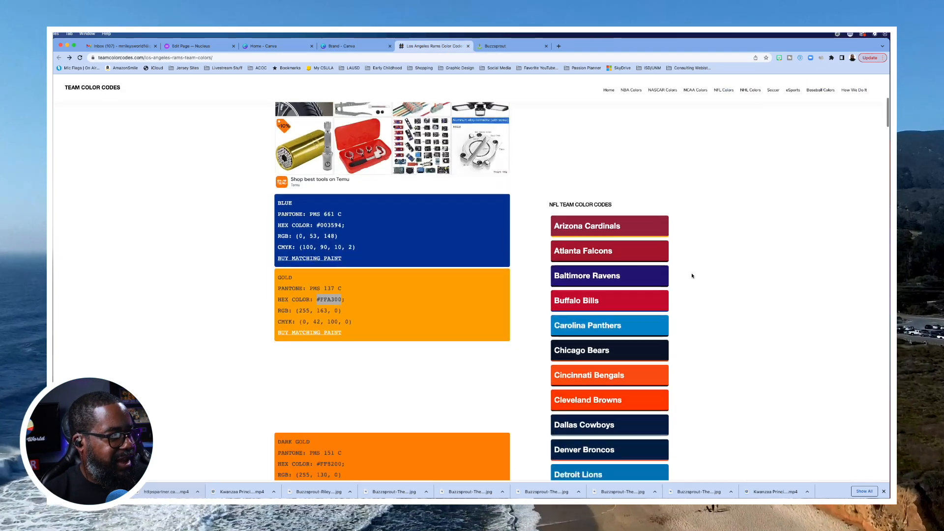
pyautogui.scroll(-6, 691, 275)
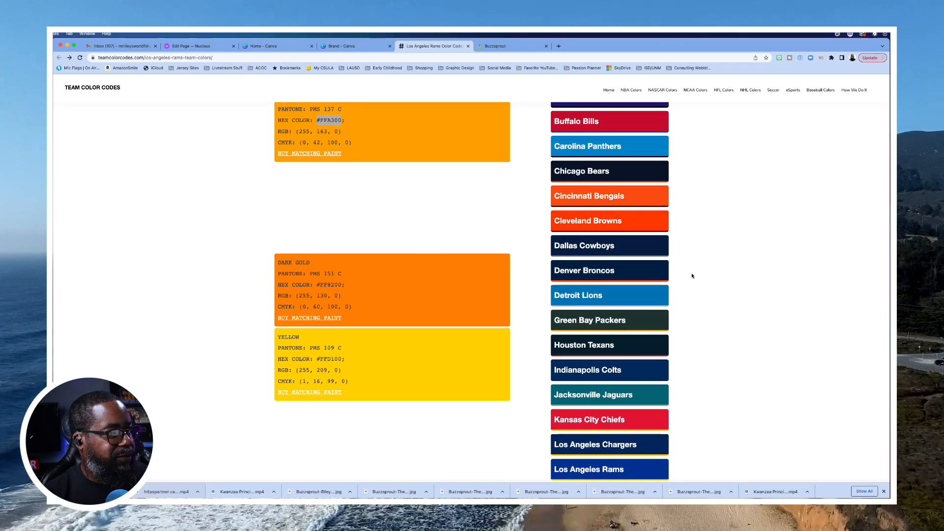
pyautogui.scroll(-1, 691, 276)
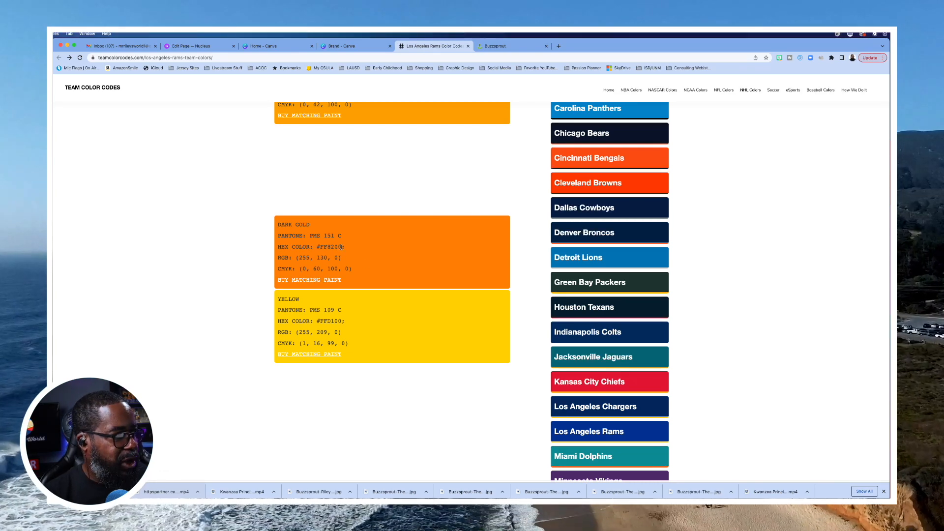
pyautogui.moveTo(343, 247); pyautogui.dragTo(316, 247)
pyautogui.press('super+c')
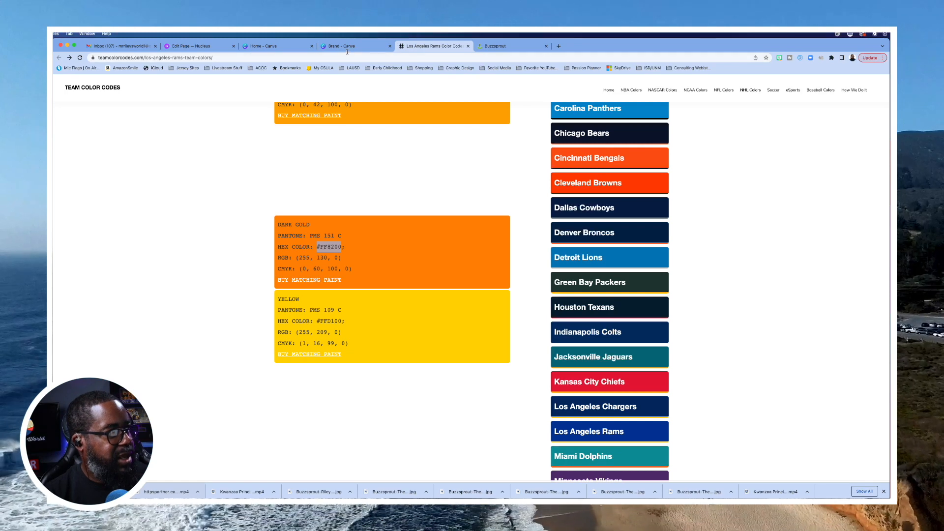
# - Add the copied dark gold #FF8200 as the third color of the LA Rams palette in the Canva Brand Kit
pyautogui.click(347, 48)
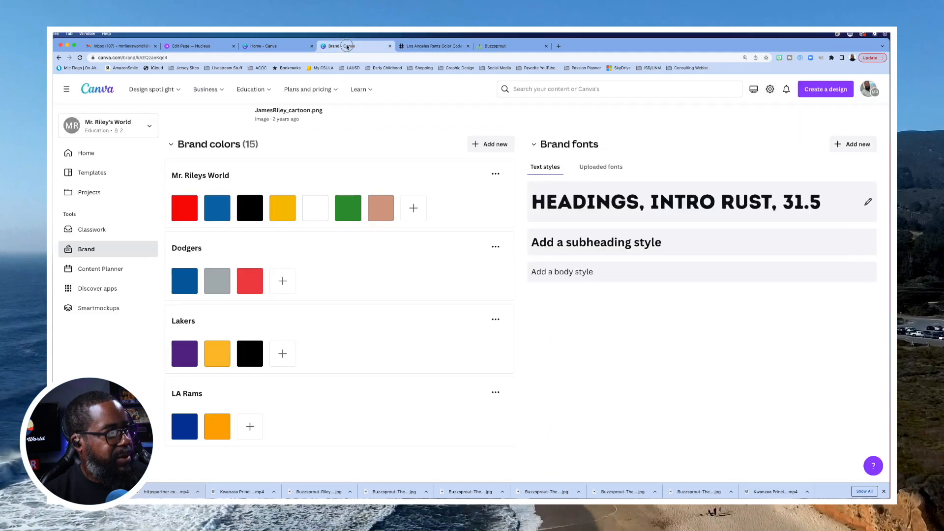
pyautogui.click(250, 427)
pyautogui.click(319, 372)
pyautogui.tripleClick(319, 372)
pyautogui.press('super+v')
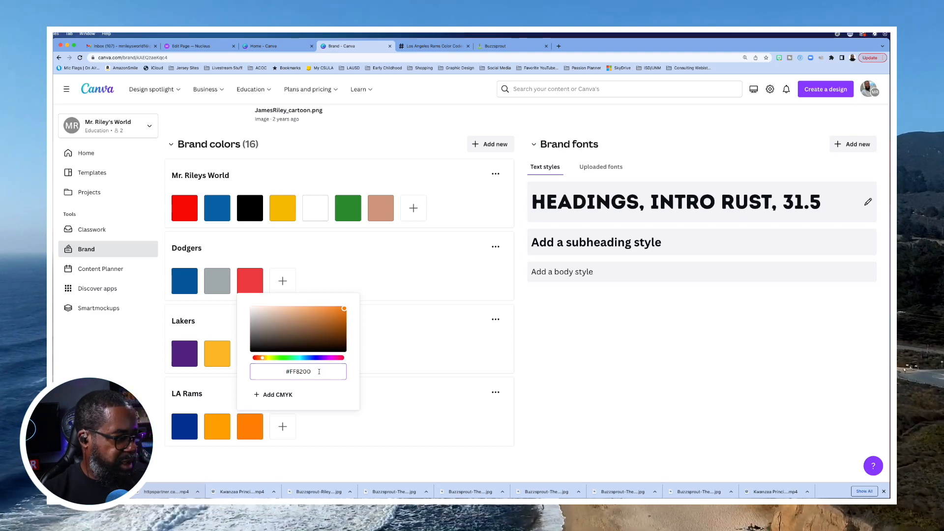
pyautogui.click(374, 426)
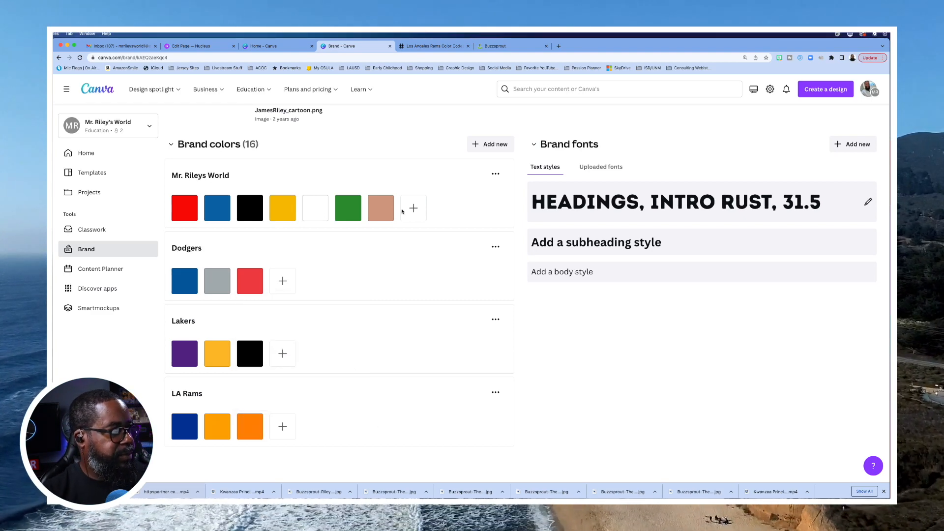
# - Switch to the Rams color codes page and copy the yellow hex code #FFD100
pyautogui.click(421, 46)
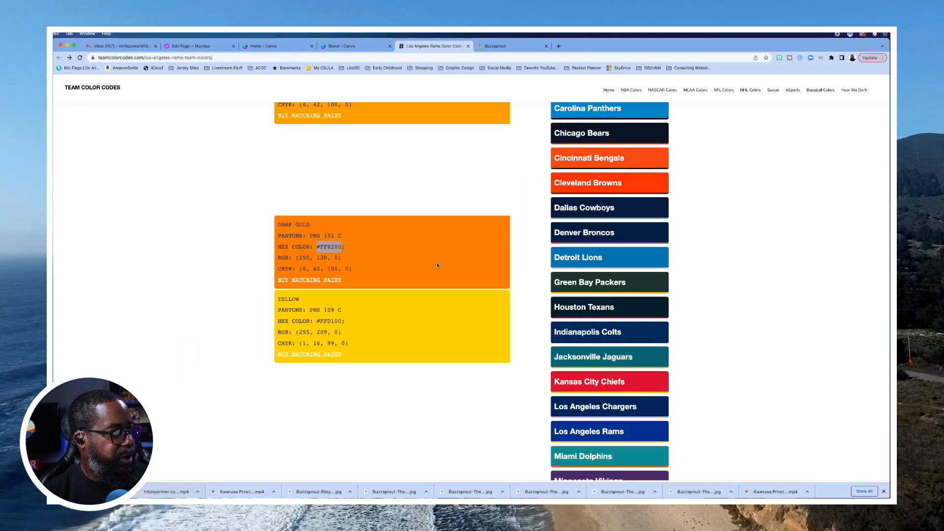
pyautogui.scroll(3, 364, 317)
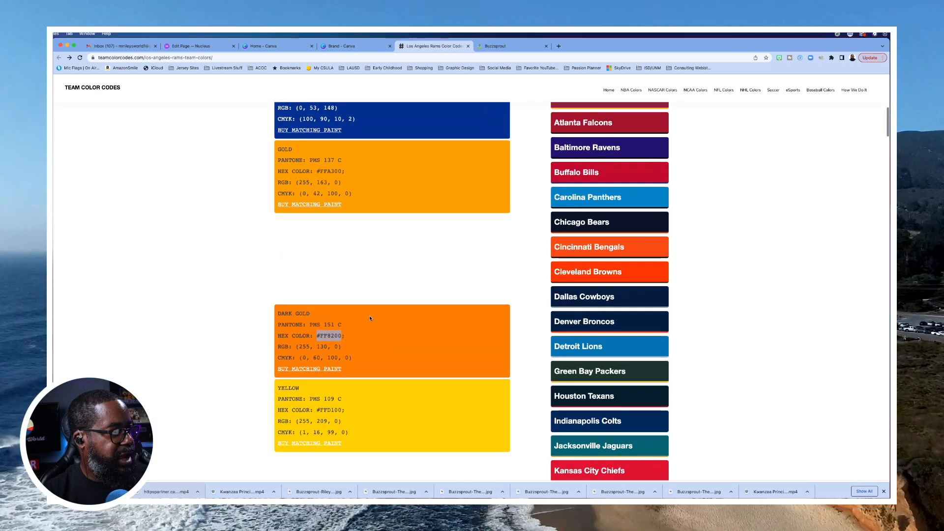
pyautogui.scroll(-2, 369, 318)
pyautogui.scroll(-1, 369, 318)
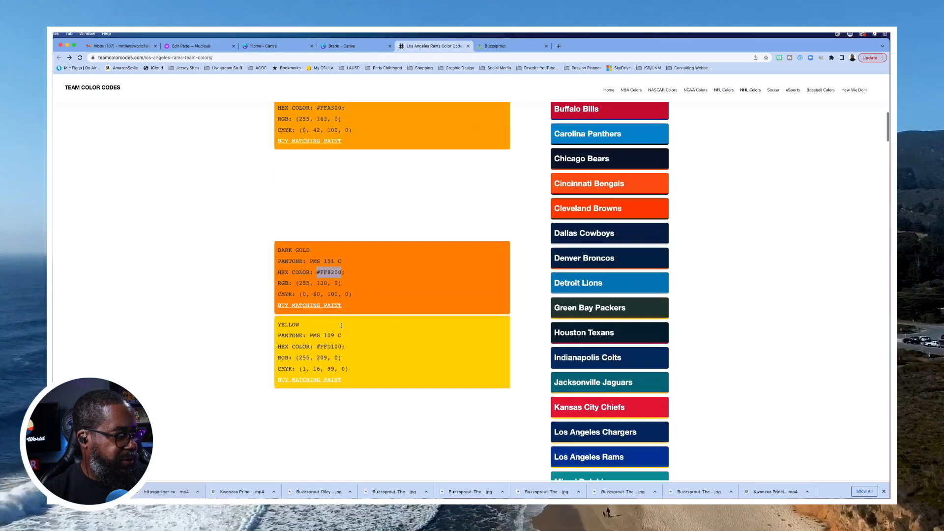
pyautogui.scroll(5, 397, 321)
pyautogui.scroll(5, 398, 324)
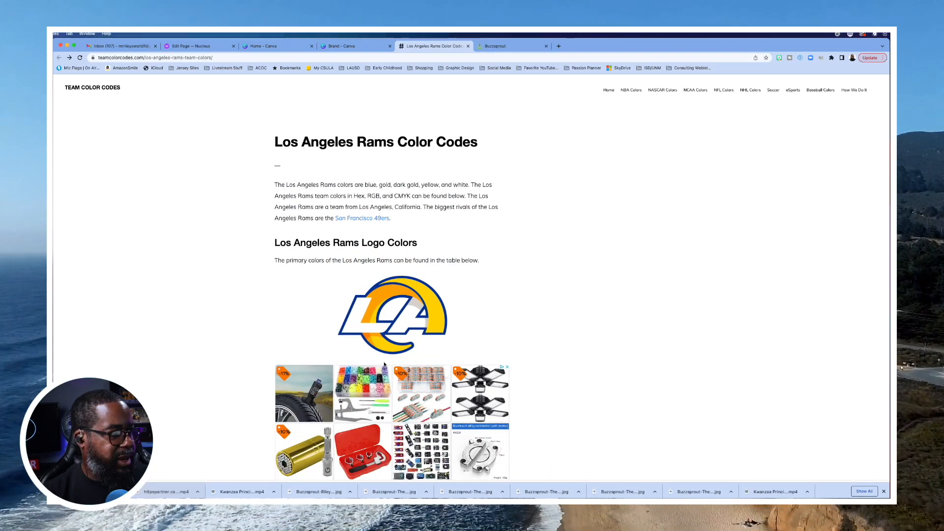
pyautogui.scroll(-10, 384, 364)
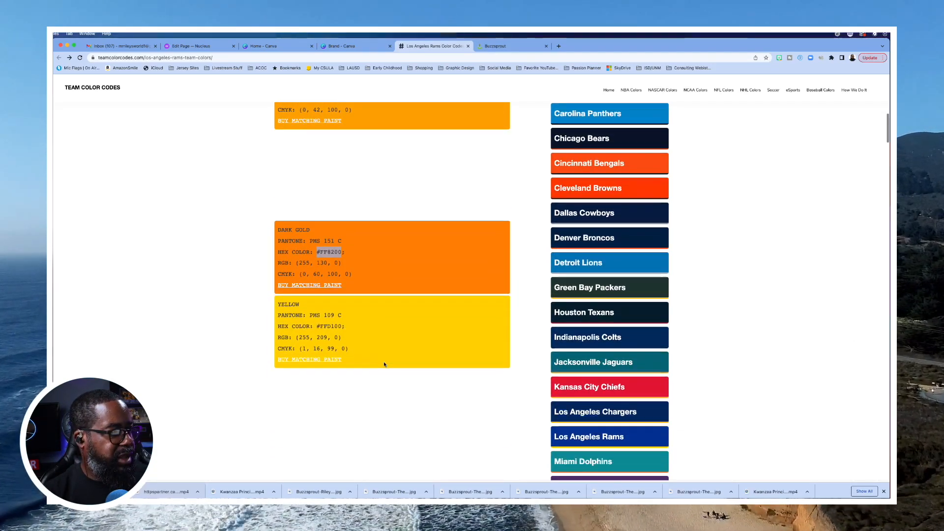
pyautogui.doubleClick(326, 325)
pyautogui.moveTo(326, 326); pyautogui.dragTo(317, 325)
pyautogui.press('super+c')
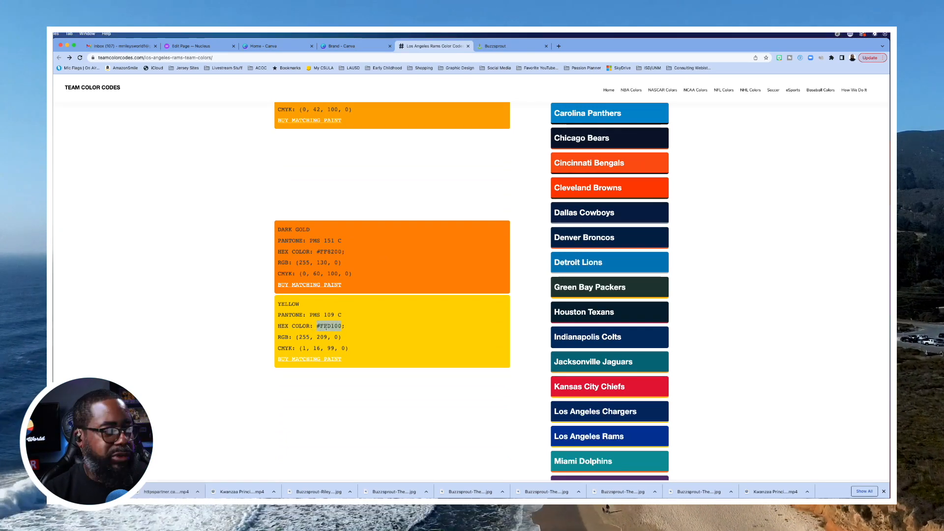
# - Return to the Canva Brand Kit and add the copied yellow #FFD100 as the LA Rams palette's fourth color
pyautogui.click(356, 46)
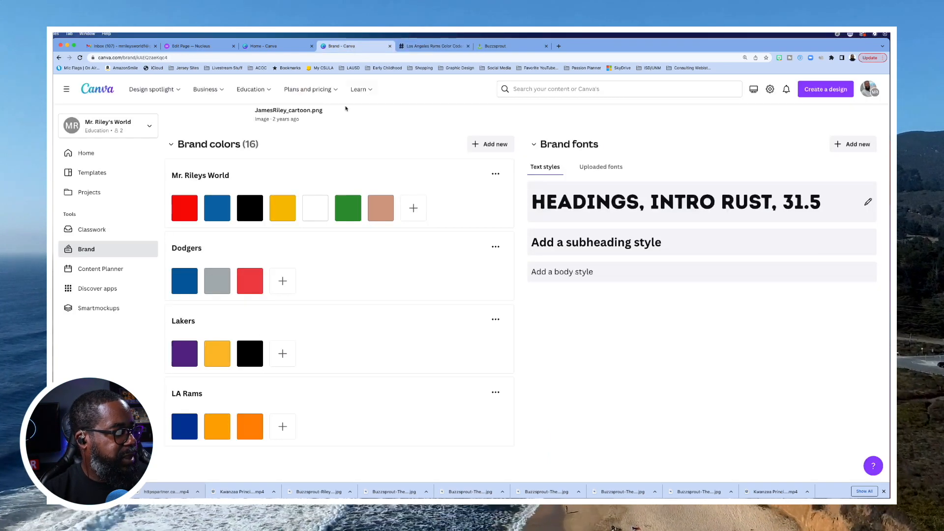
pyautogui.click(283, 427)
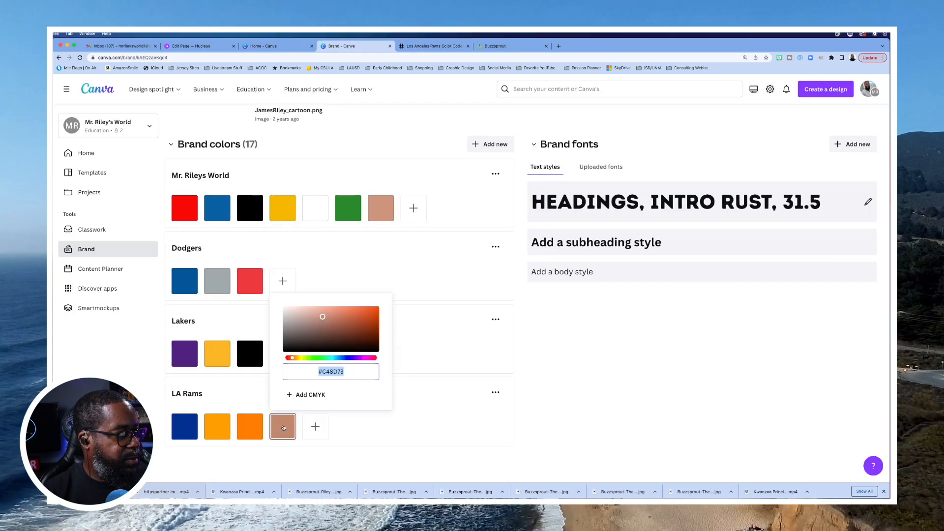
pyautogui.doubleClick(349, 374)
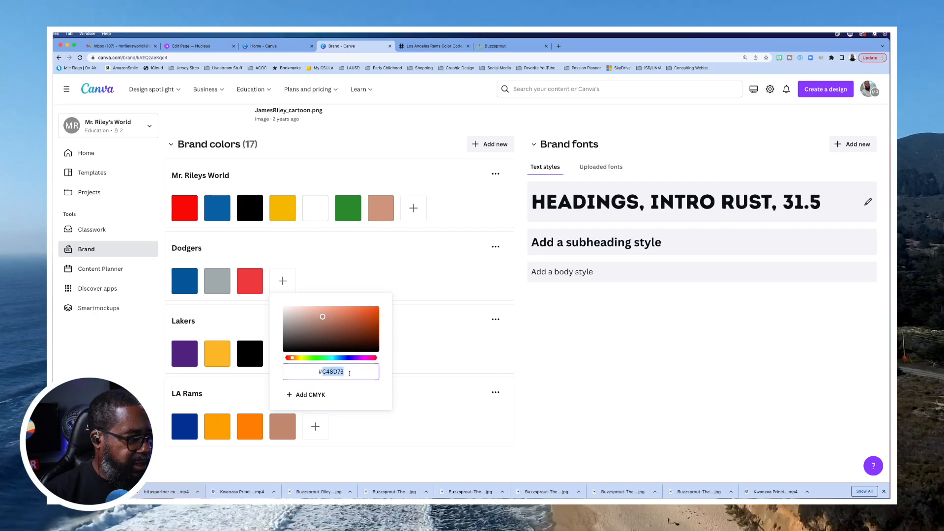
pyautogui.press('BackSpace')
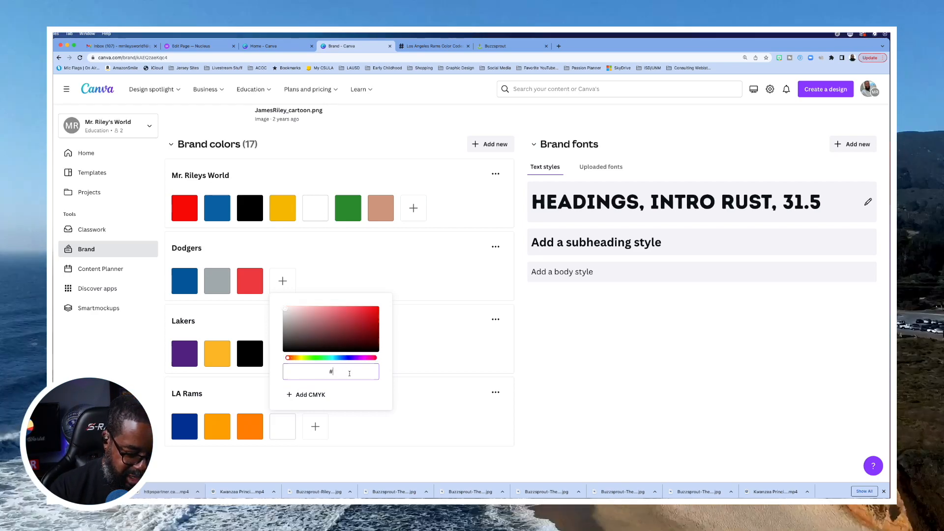
pyautogui.press('super+v')
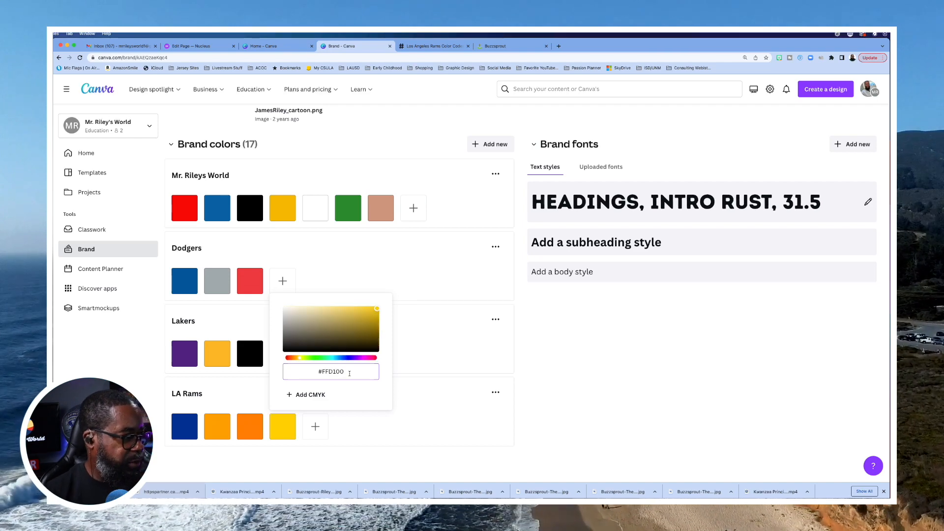
pyautogui.click(423, 417)
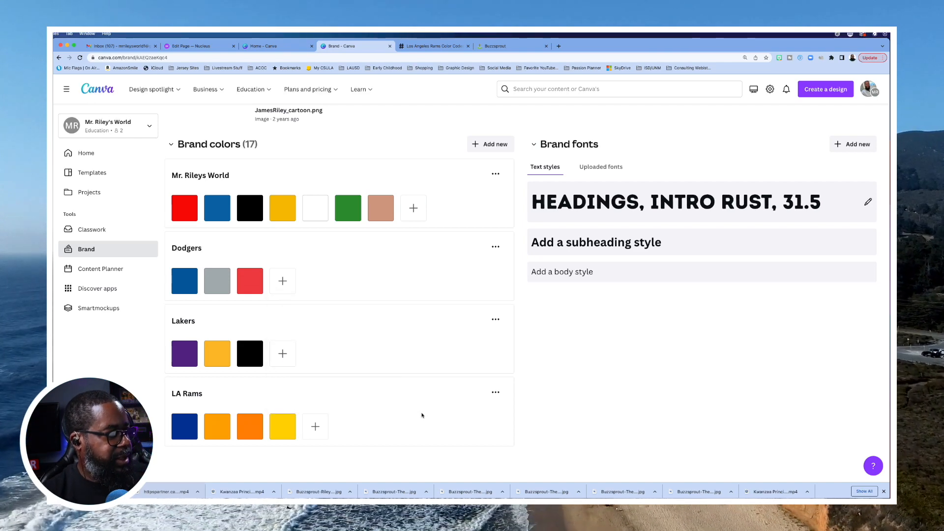
# - Find the white entry on the Rams color codes page and select its hex code #FFFFFF
pyautogui.click(433, 45)
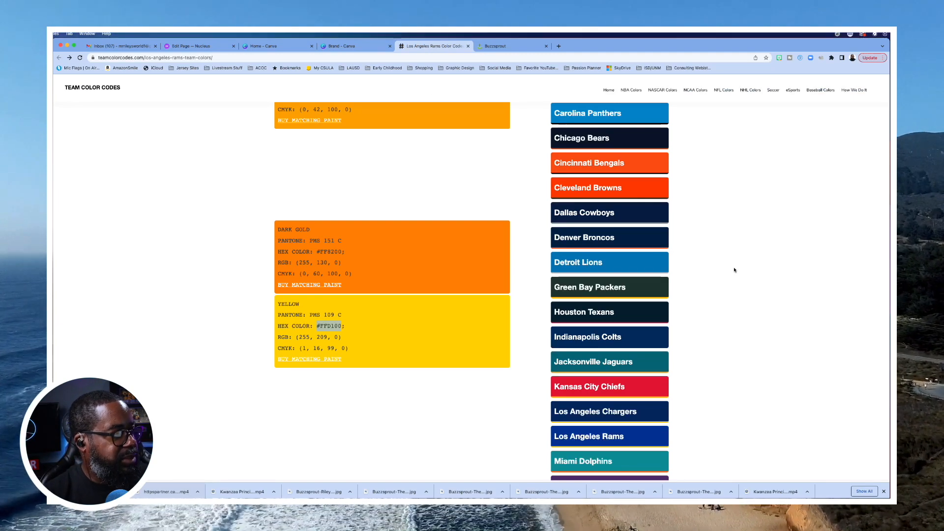
pyautogui.scroll(7, 734, 269)
pyautogui.scroll(-5, 734, 270)
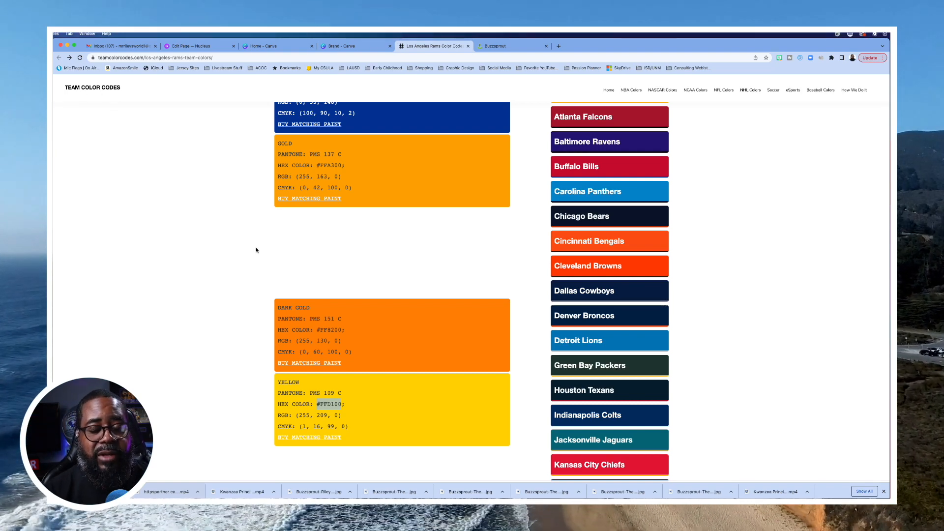
pyautogui.scroll(-1, 256, 250)
pyautogui.scroll(-10, 256, 250)
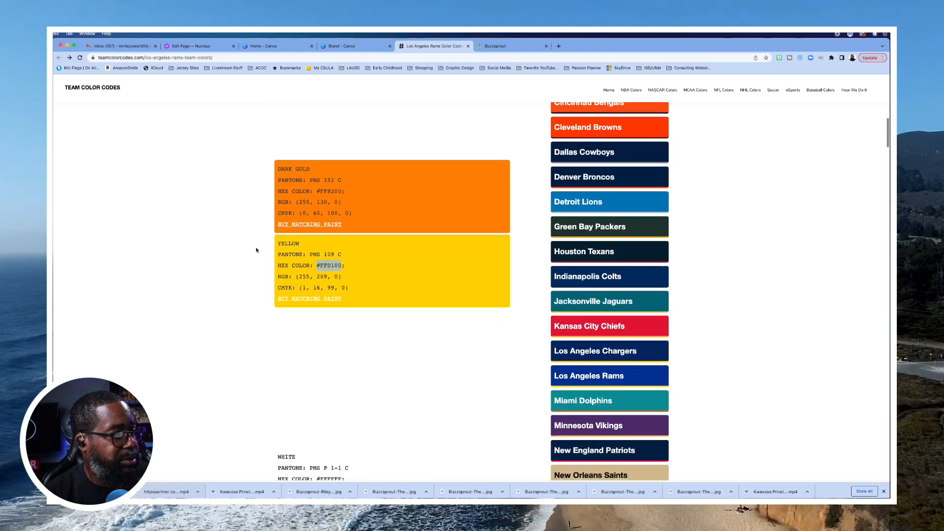
pyautogui.scroll(-1, 256, 250)
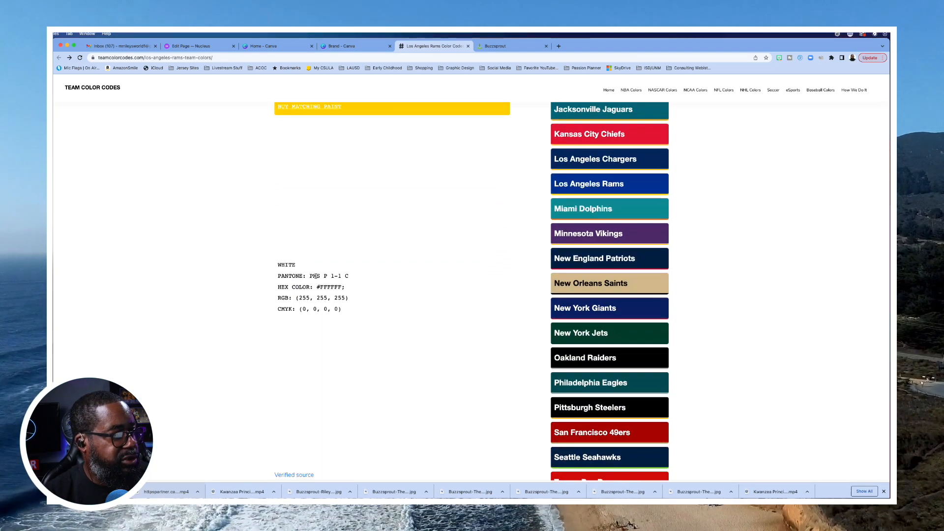
pyautogui.moveTo(342, 288); pyautogui.dragTo(315, 288)
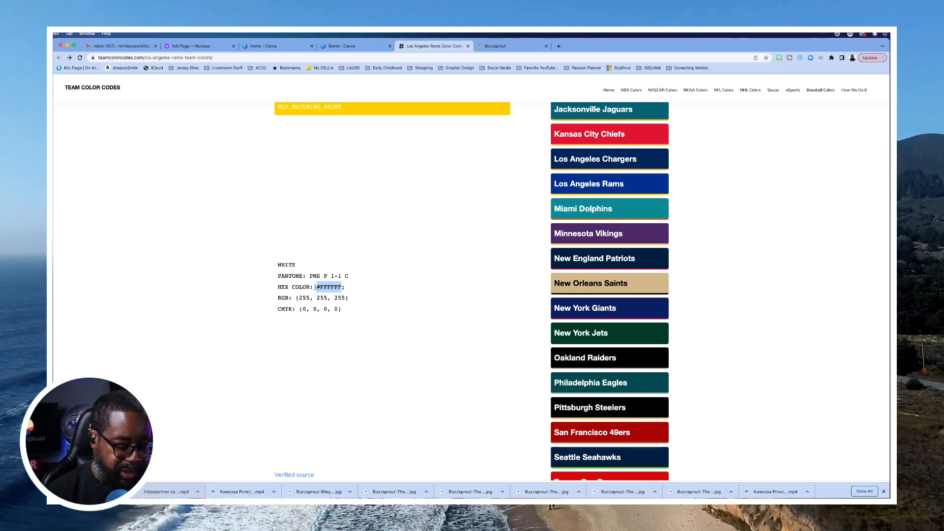
# - Add white #FFFFFF as the fifth color of the LA Rams palette in the Canva Brand Kit
pyautogui.click(345, 48)
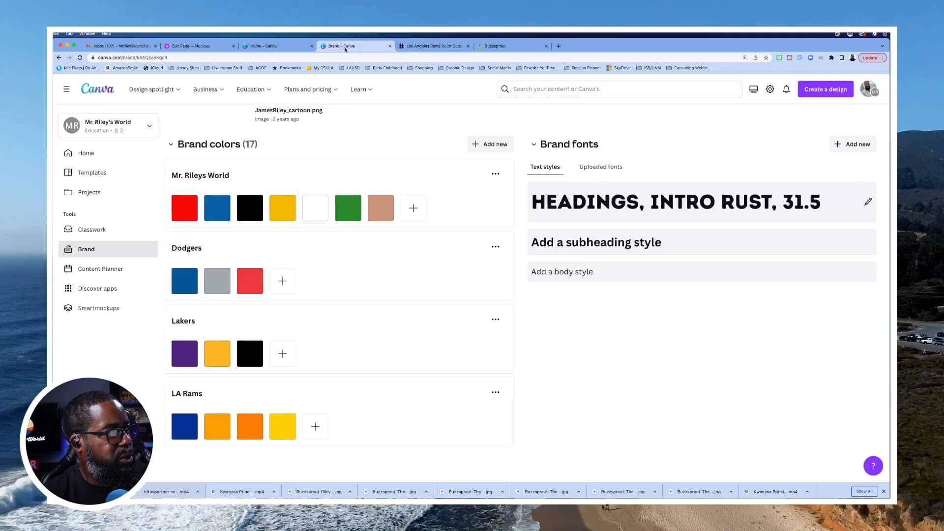
pyautogui.click(315, 426)
pyautogui.moveTo(356, 372); pyautogui.dragTo(383, 372)
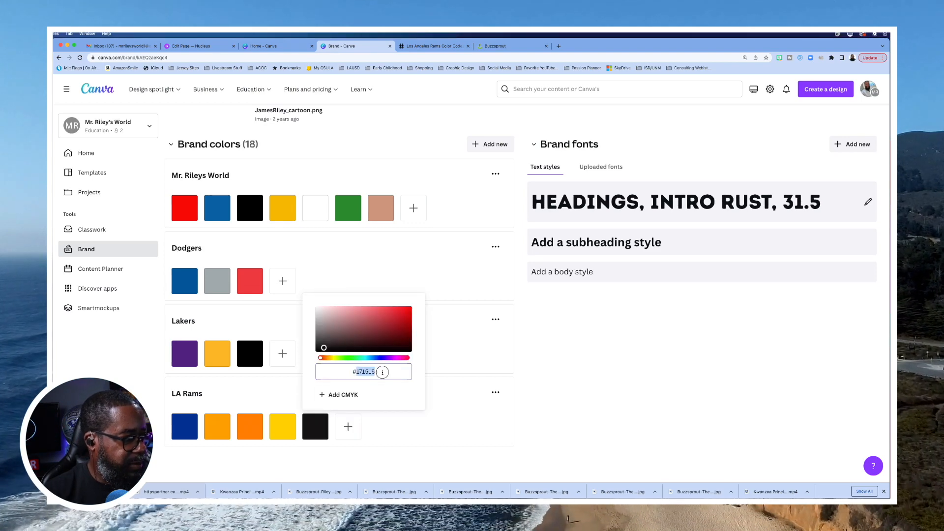
pyautogui.press('BackSpace')
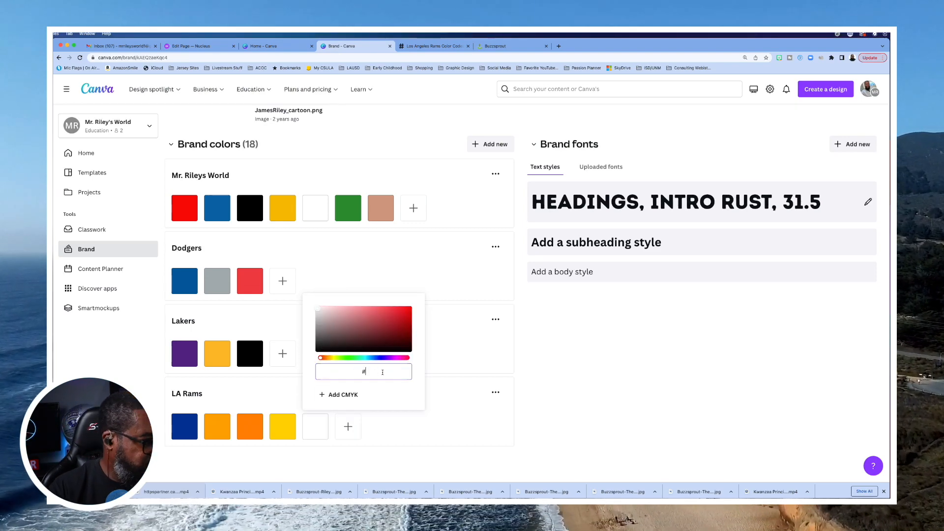
pyautogui.write('FFFFFF')
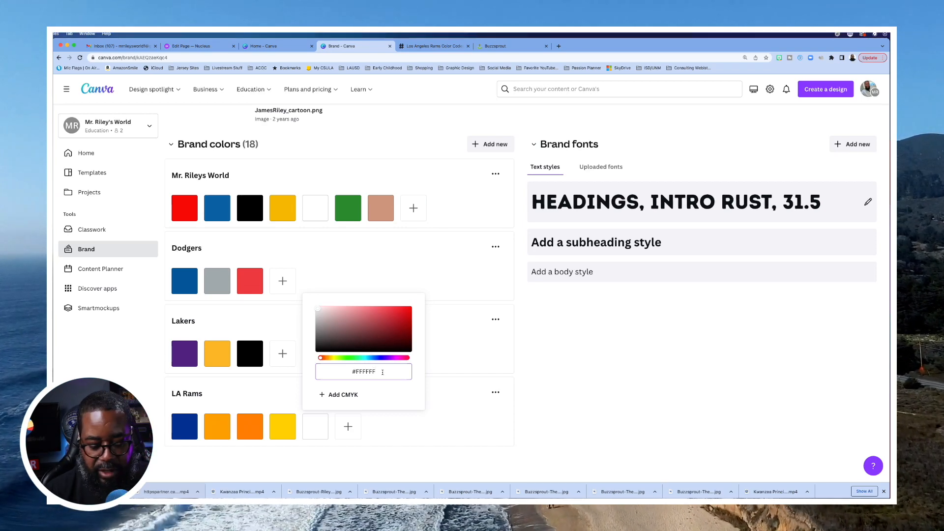
pyautogui.click(472, 338)
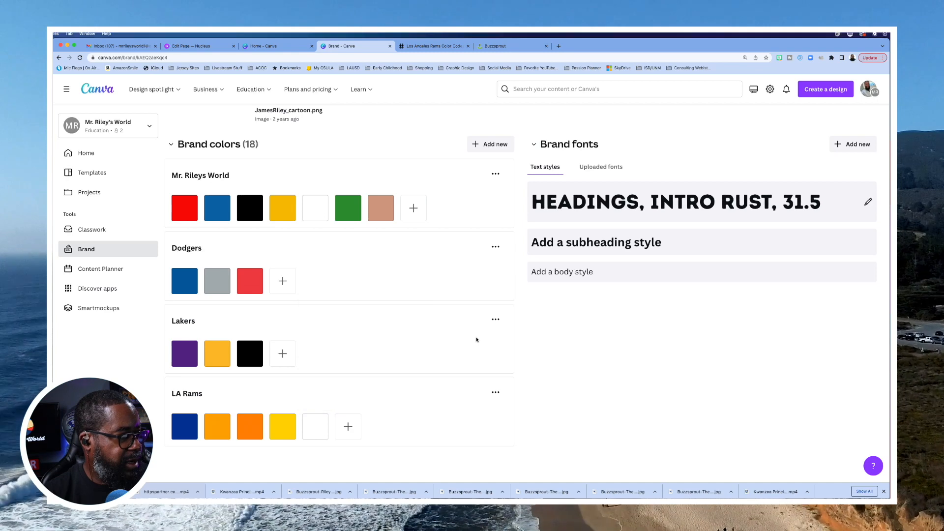
# - Add white #FFFFFF as the fourth color of the Lakers palette
pyautogui.click(286, 353)
pyautogui.doubleClick(349, 298)
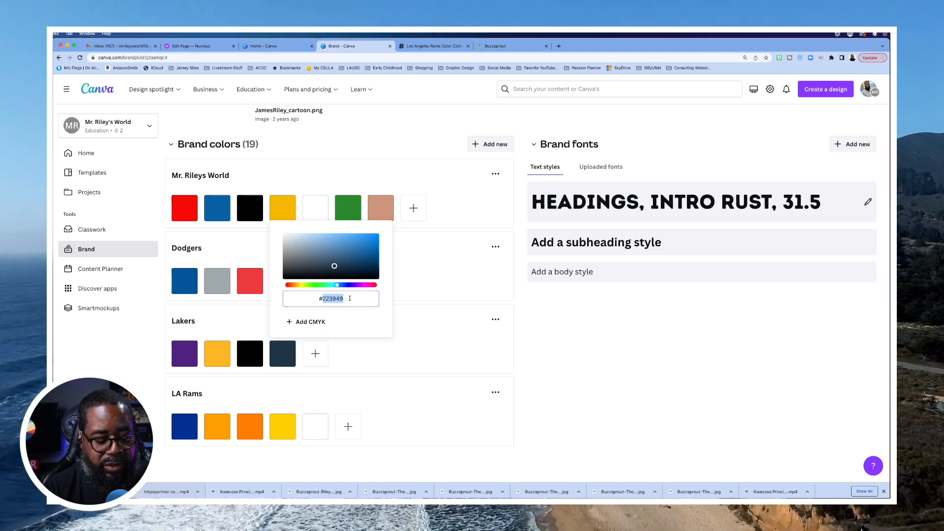
pyautogui.press('BackSpace')
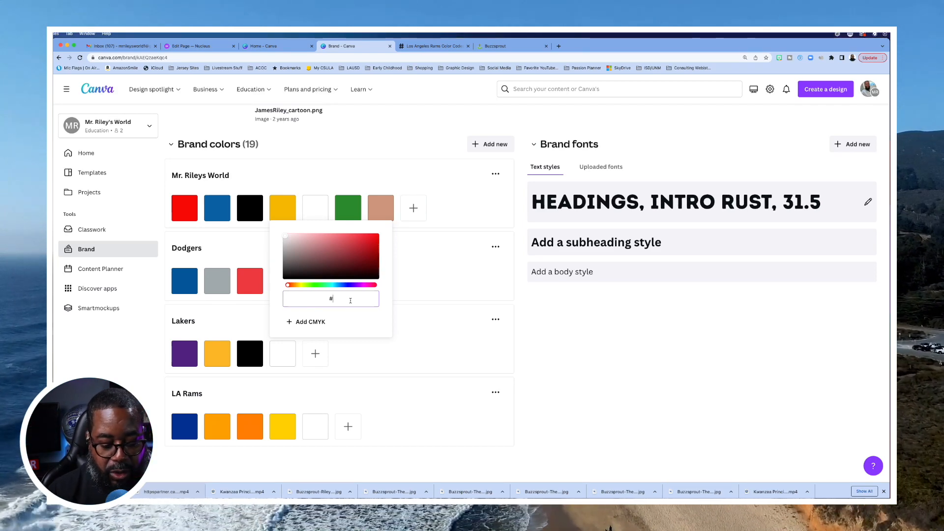
pyautogui.write('FFFFF')
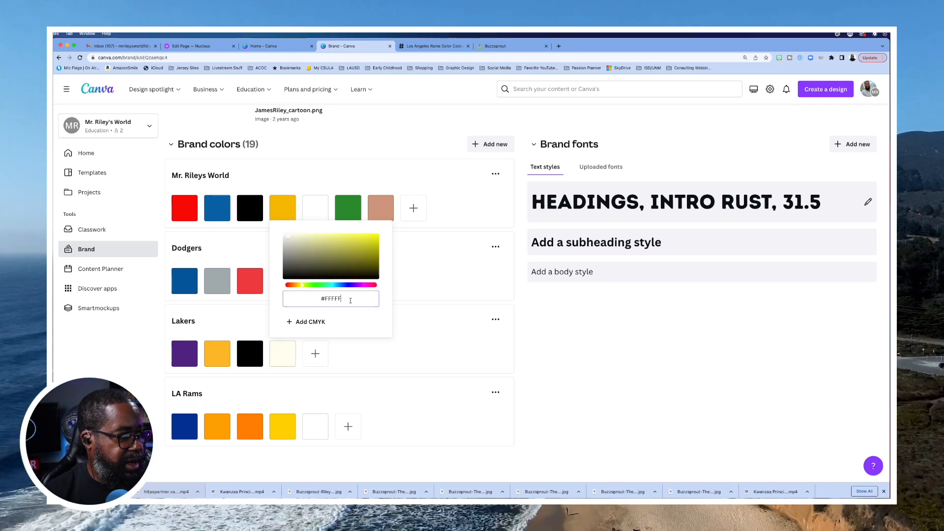
pyautogui.write('F')
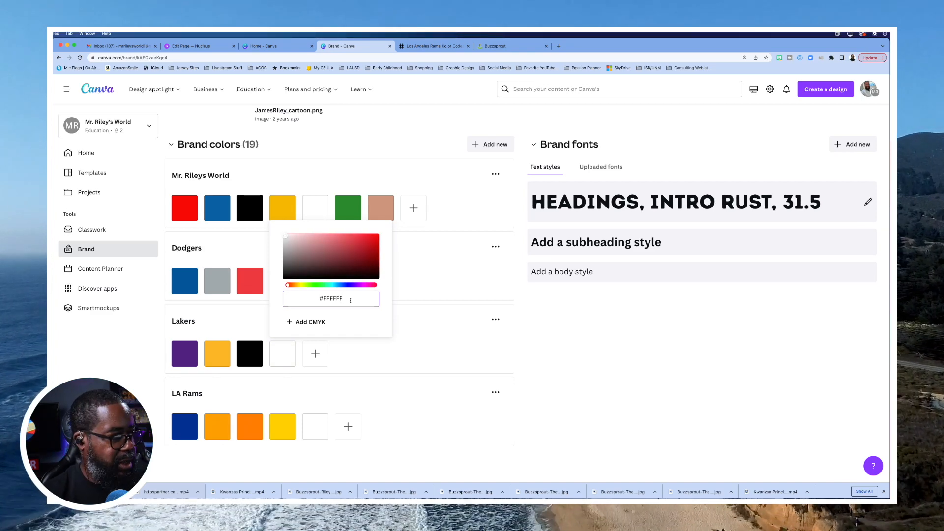
pyautogui.click(433, 347)
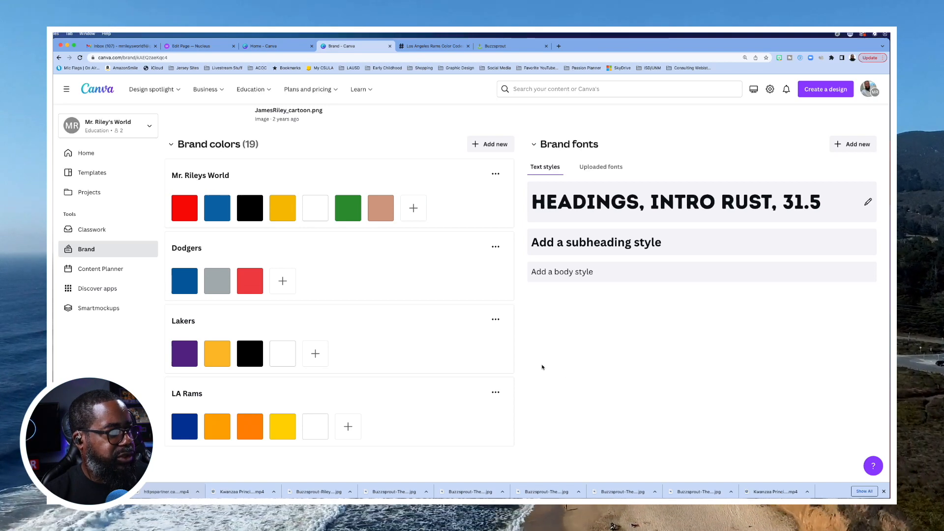
# - Copy the royal blue hex code #002D72 from the retro throwback logo colors on the Rams color codes page
pyautogui.click(435, 47)
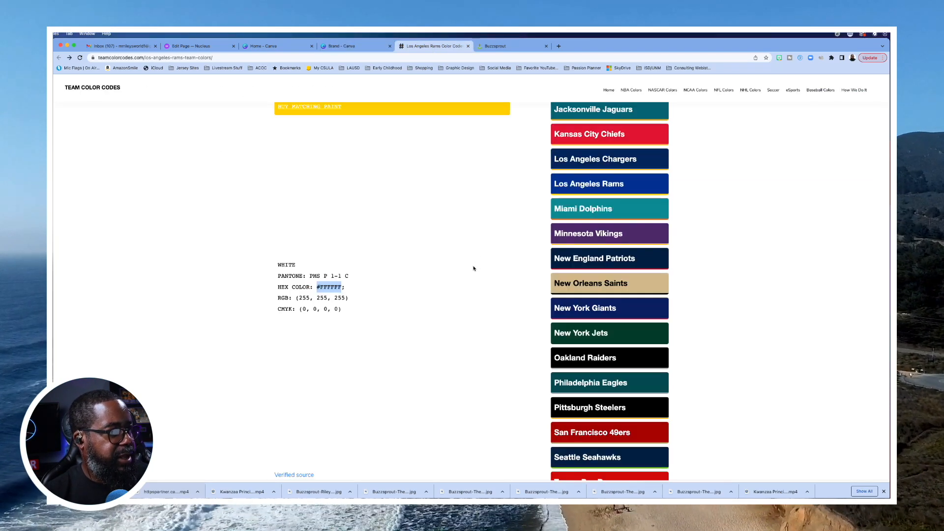
pyautogui.scroll(-8, 474, 268)
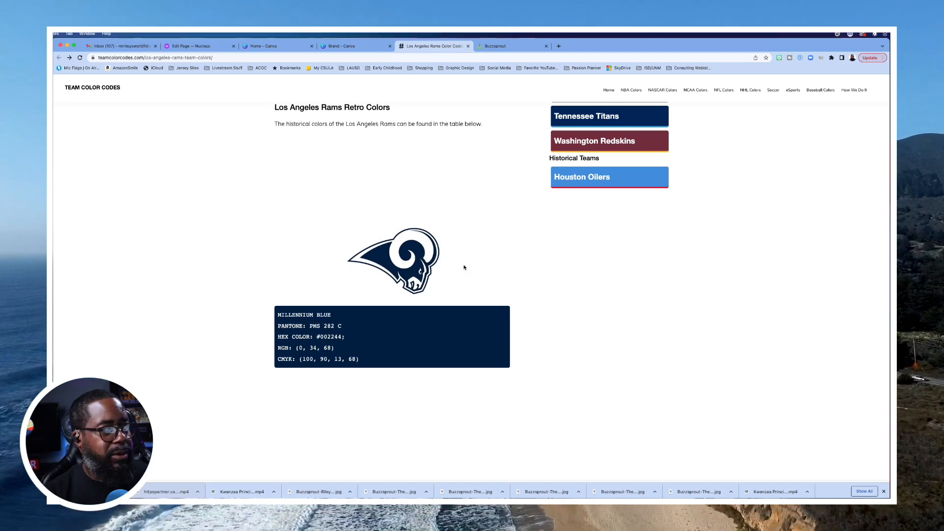
pyautogui.scroll(-2, 464, 278)
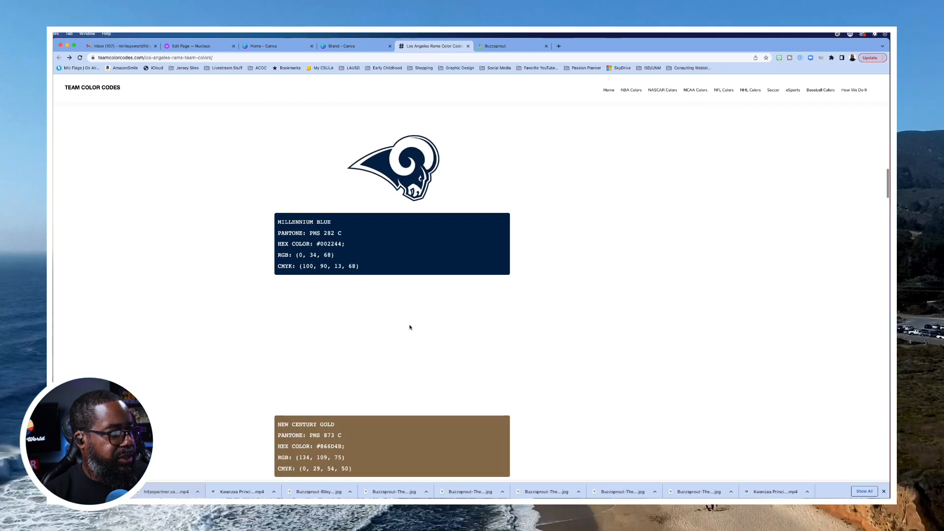
pyautogui.scroll(-1, 384, 403)
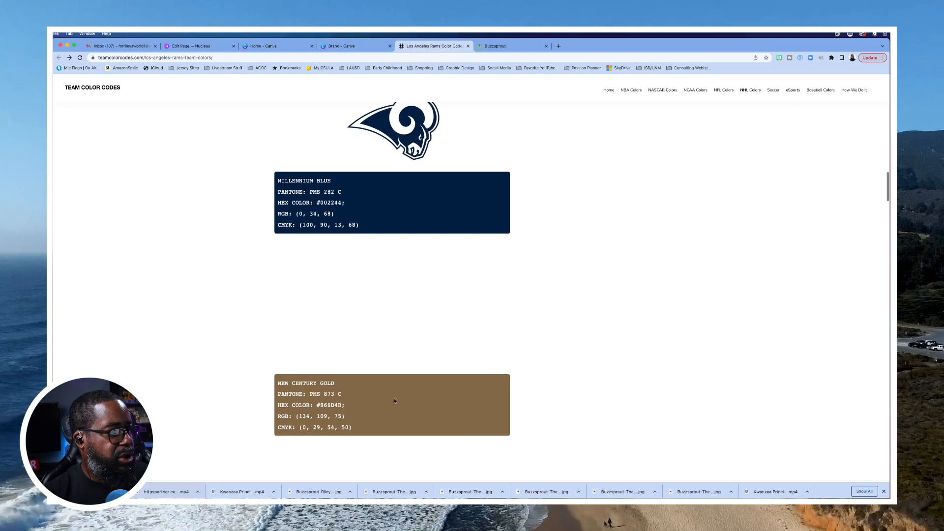
pyautogui.scroll(-7, 394, 400)
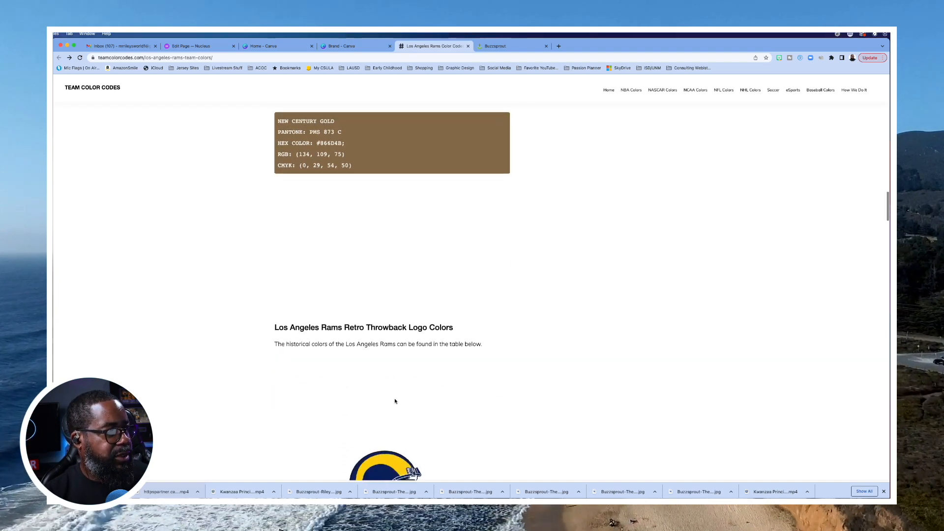
pyautogui.scroll(-5, 411, 362)
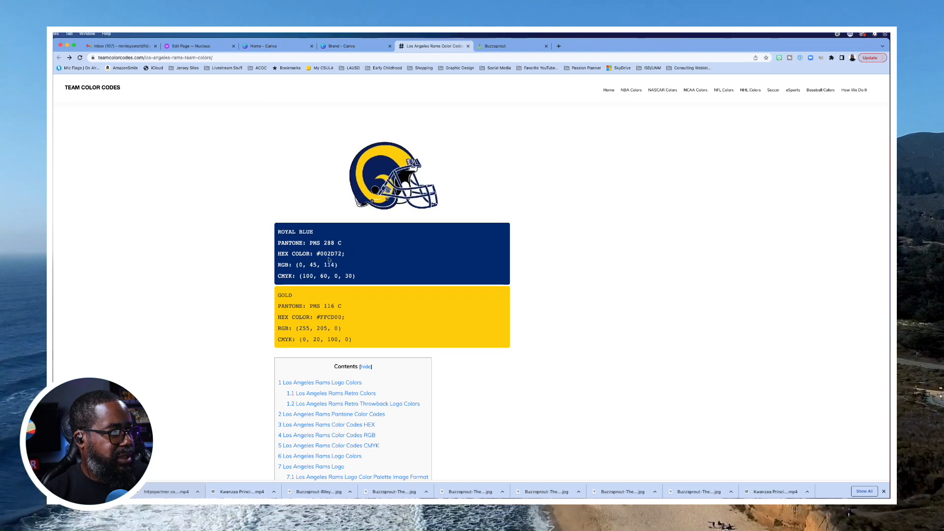
pyautogui.moveTo(342, 254); pyautogui.dragTo(317, 255)
pyautogui.press('super+c')
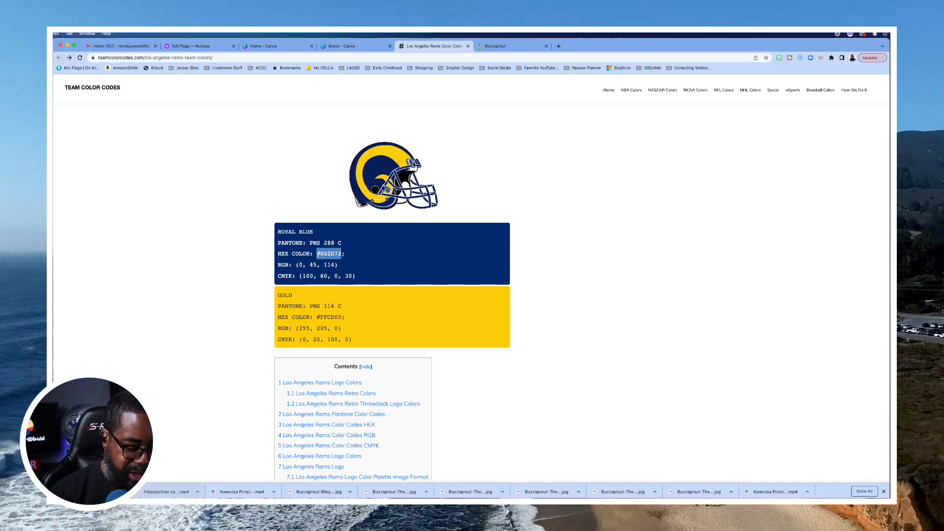
# - Set the sixth color of the LA Rams palette in the Canva Brand Kit to royal blue #002D72
pyautogui.click(344, 46)
pyautogui.click(348, 426)
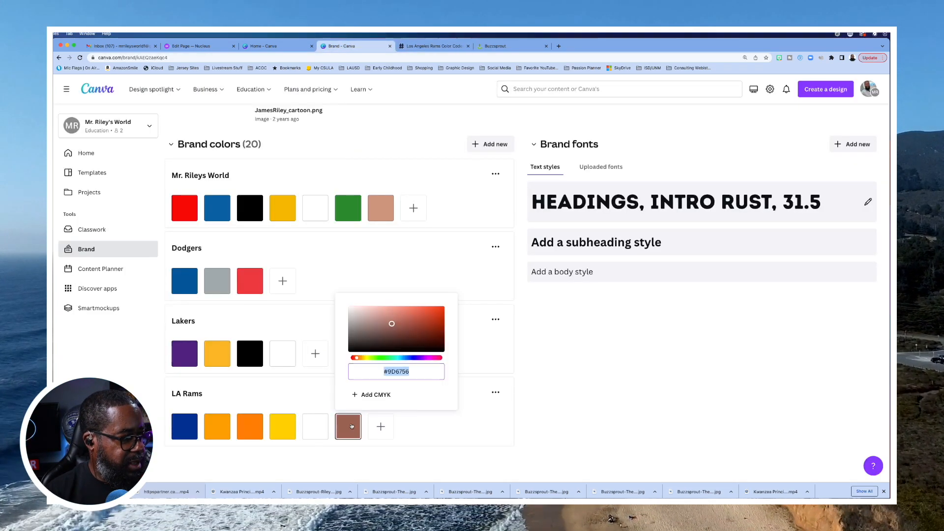
pyautogui.doubleClick(411, 372)
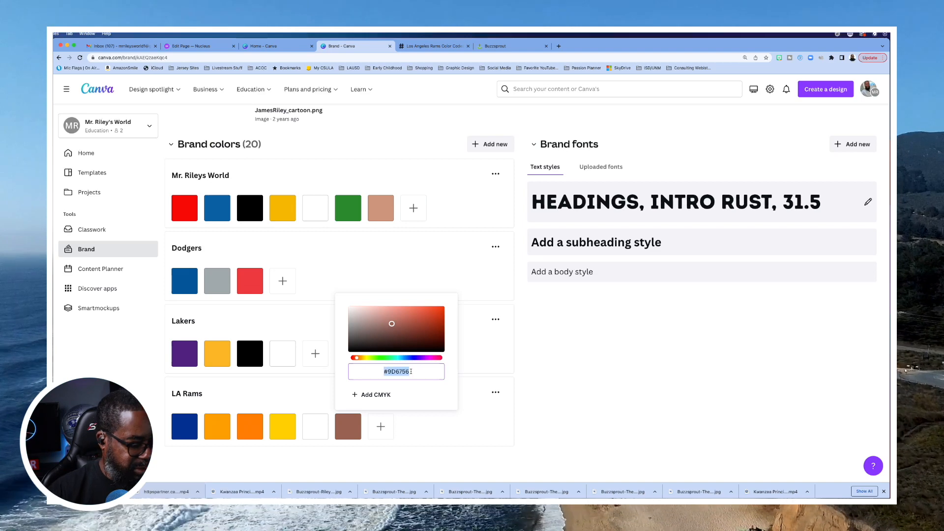
pyautogui.press('super+v')
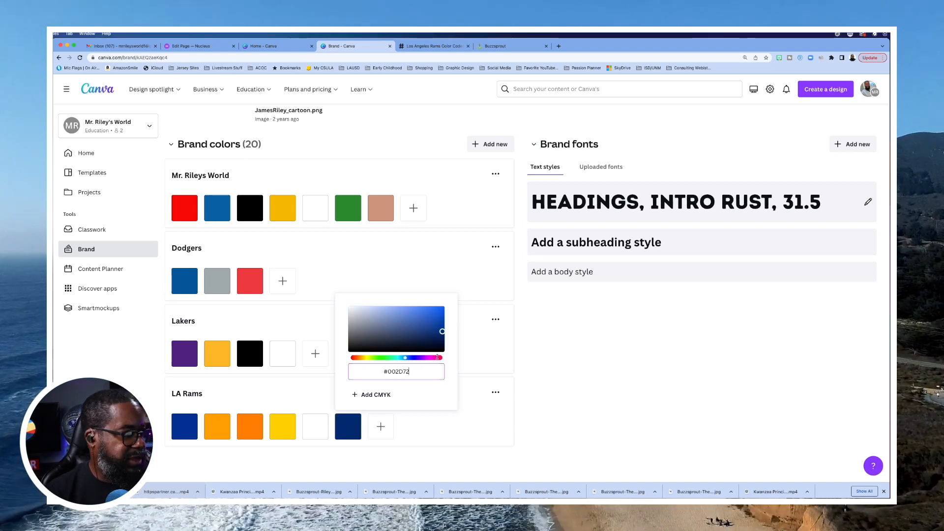
# - Copy the throwback gold hex code #FFCD00 from the Rams color codes page and add it as the seventh LA Rams palette color
pyautogui.click(429, 47)
pyautogui.moveTo(343, 317); pyautogui.dragTo(315, 318)
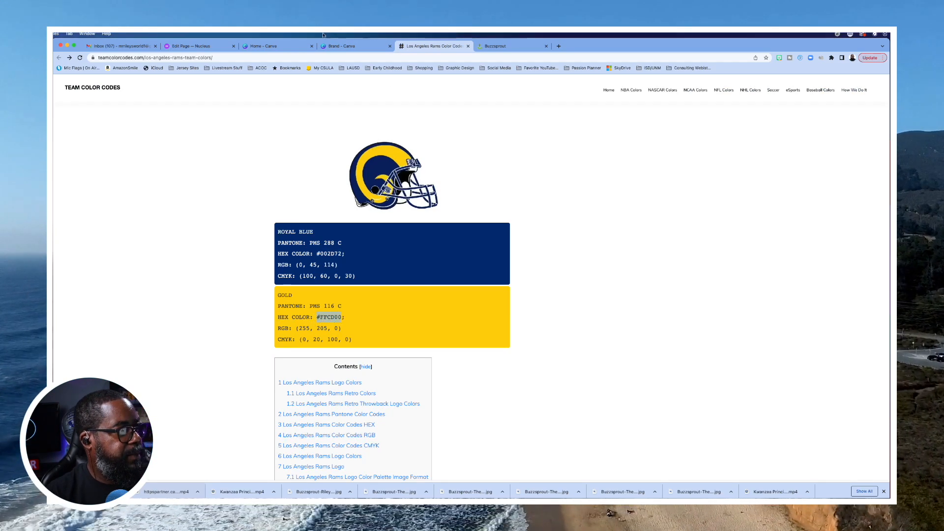
pyautogui.click(339, 46)
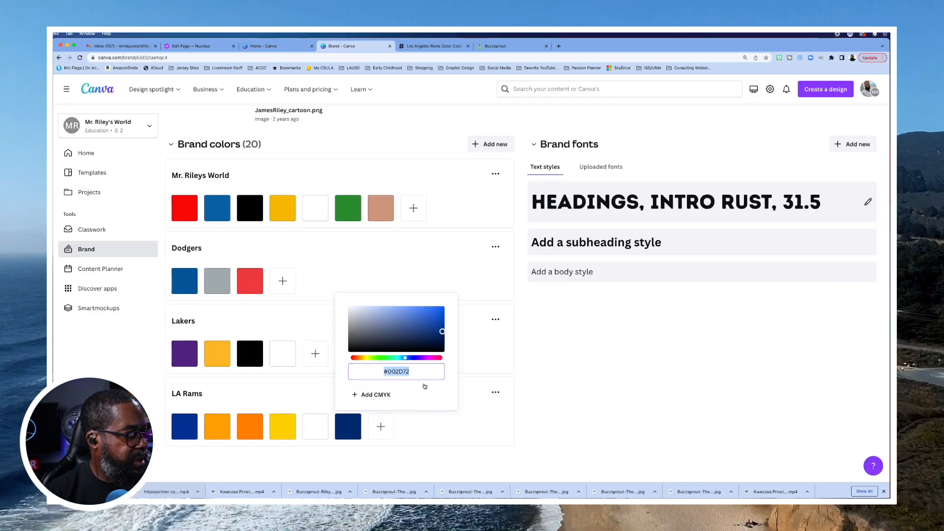
pyautogui.click(381, 427)
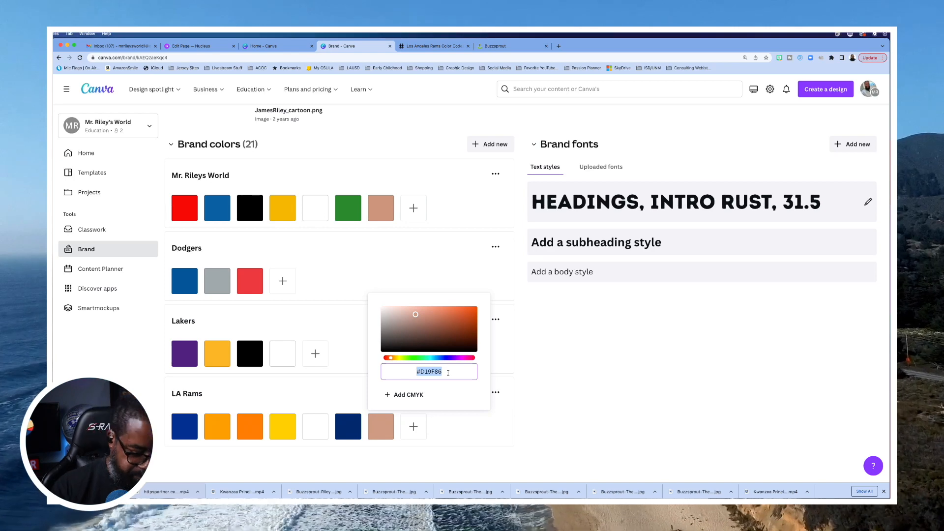
pyautogui.write('#FFCD00')
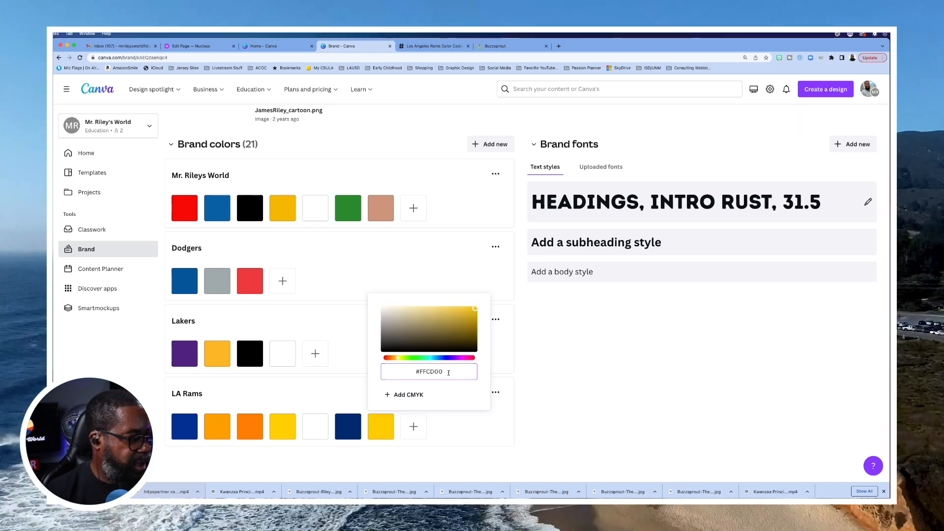
pyautogui.click(549, 382)
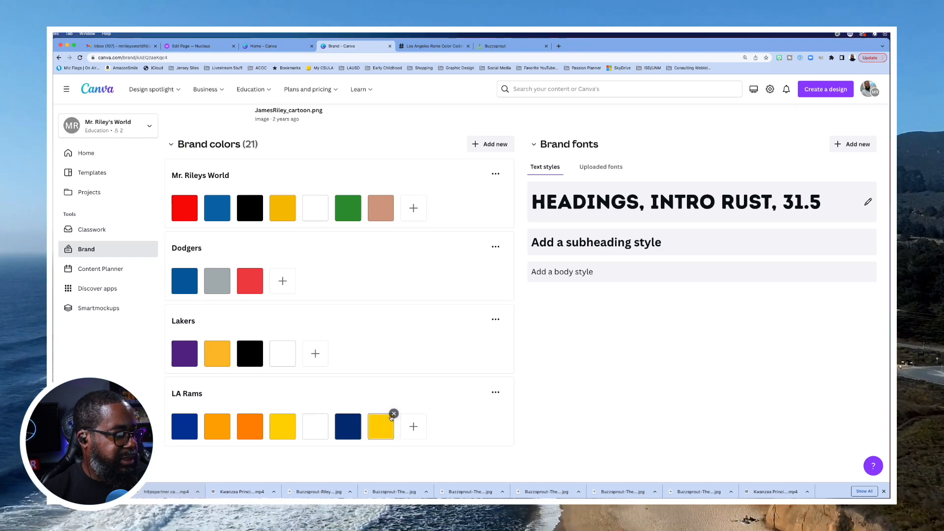
# - Remove the gold seventh color from the LA Rams palette
pyautogui.click(394, 414)
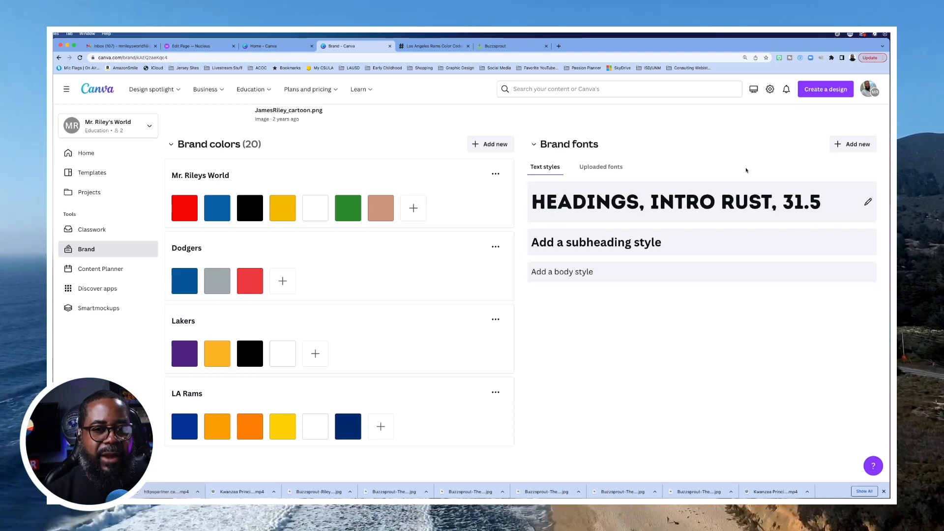
pyautogui.scroll(2, 745, 167)
pyautogui.scroll(-2, 745, 167)
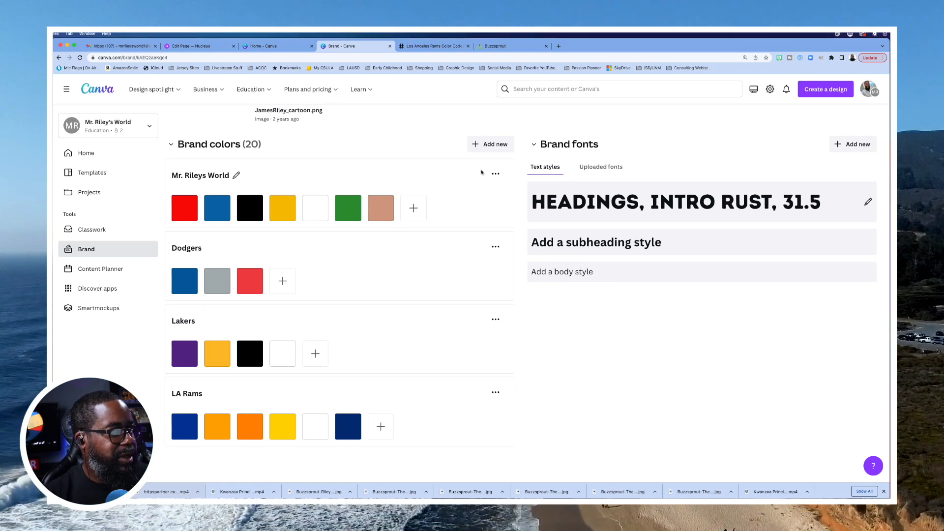
# - Open the Dallas Cowboys color codes page from the NFL team list on the Team Color Codes website
pyautogui.click(433, 46)
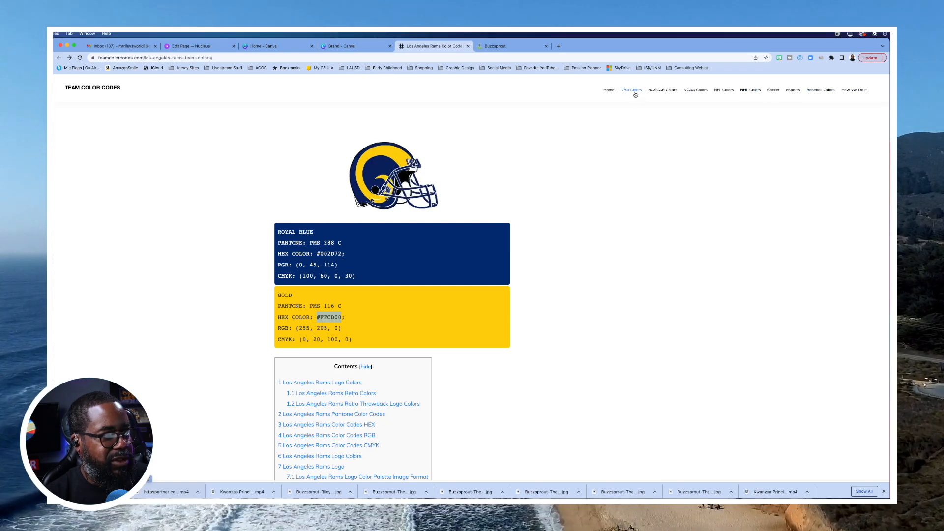
pyautogui.click(724, 90)
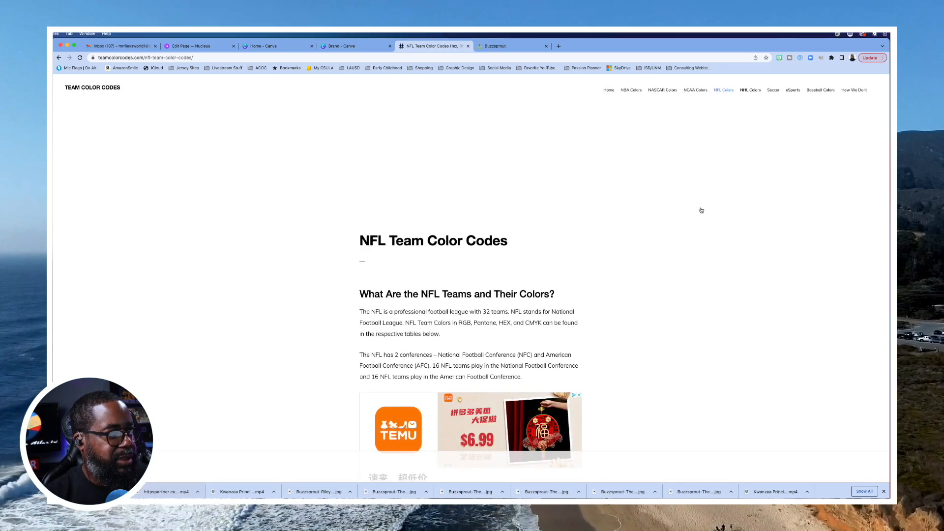
pyautogui.scroll(-10, 699, 219)
pyautogui.scroll(-5, 699, 218)
pyautogui.scroll(-5, 699, 219)
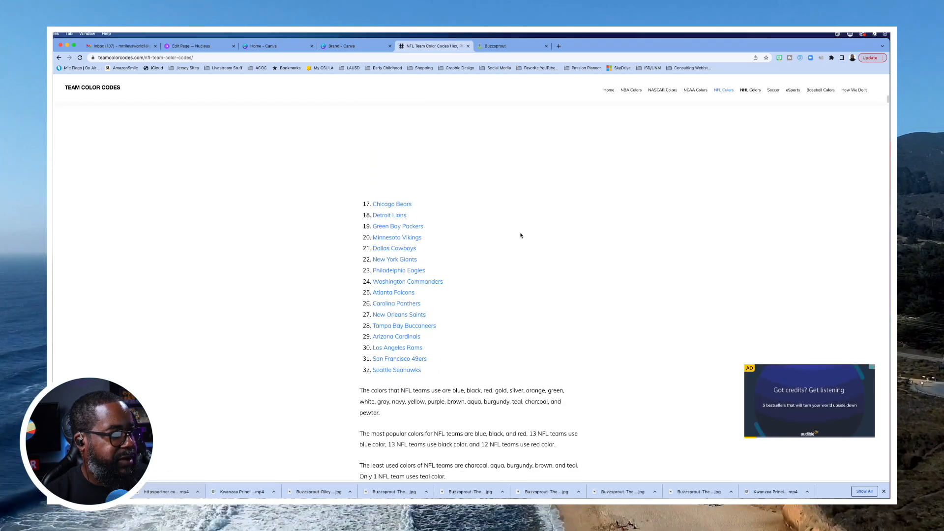
pyautogui.click(399, 248)
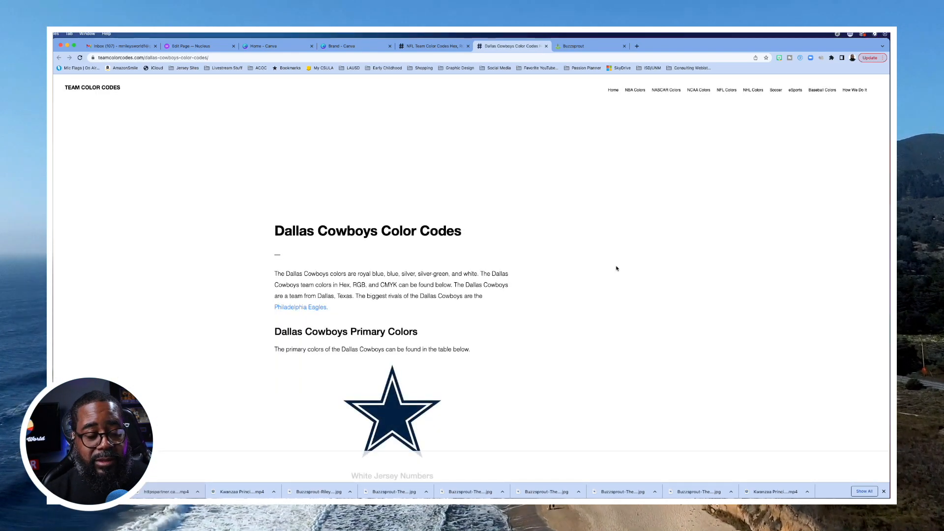
# - Review the Dallas Cowboys primary colors and copy the royal blue hex code #003594
pyautogui.scroll(-5, 615, 274)
pyautogui.scroll(-2, 616, 277)
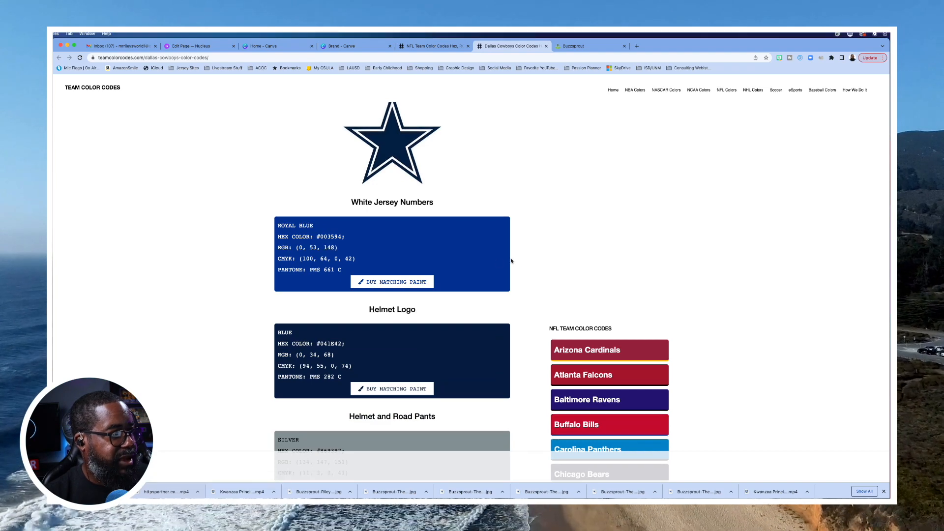
pyautogui.scroll(-2, 568, 265)
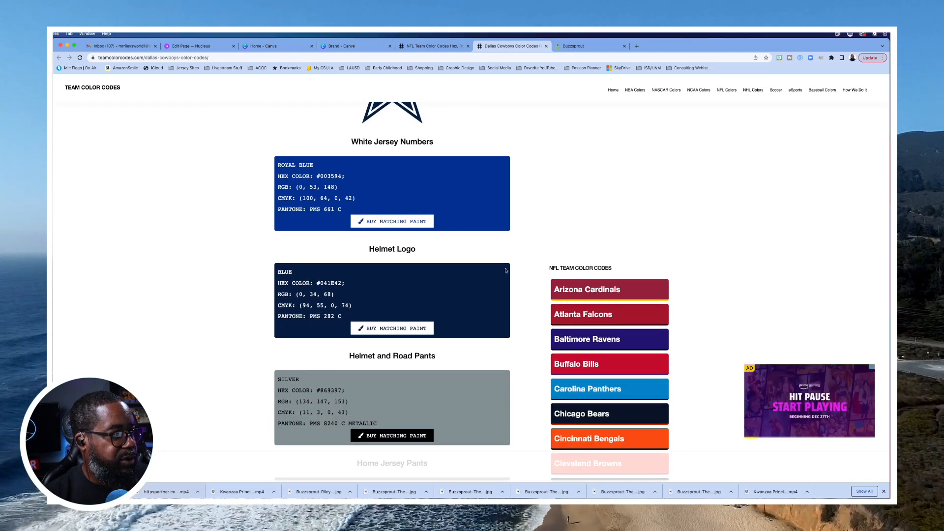
pyautogui.scroll(-3, 515, 270)
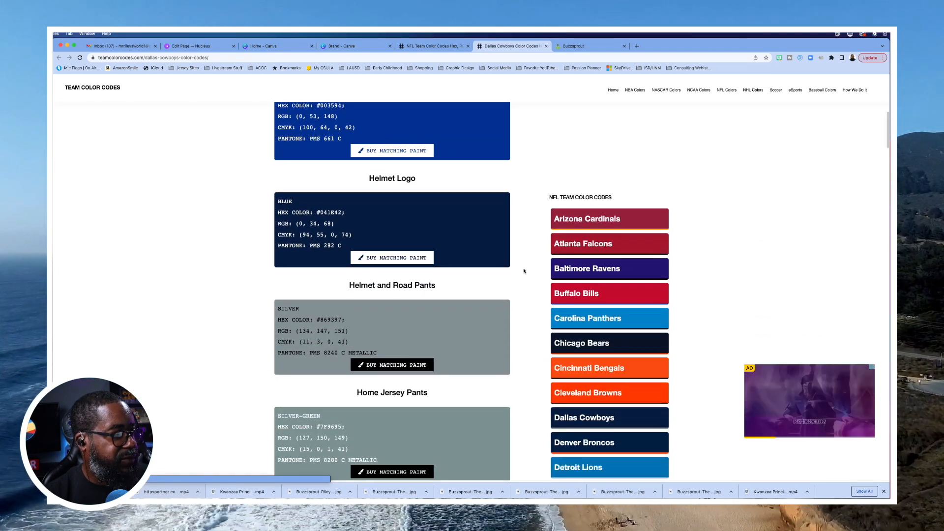
pyautogui.scroll(-6, 523, 271)
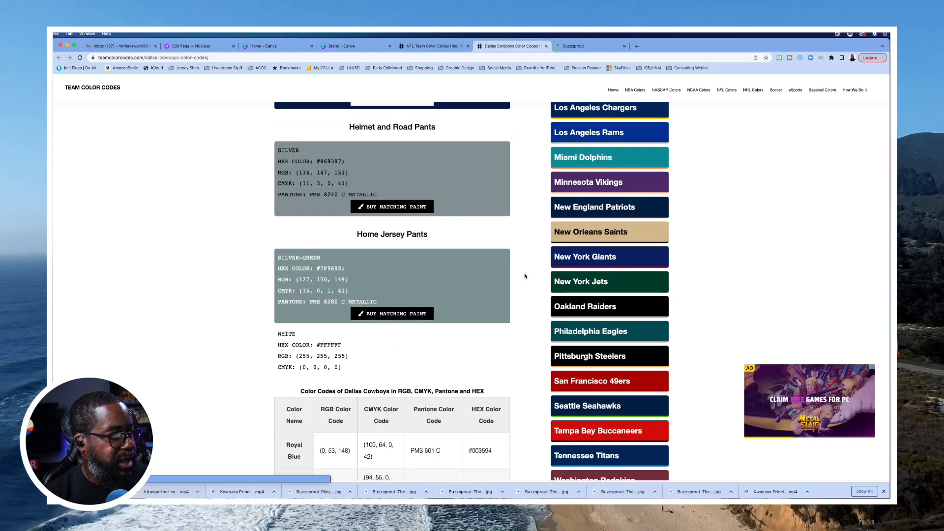
pyautogui.scroll(8, 524, 276)
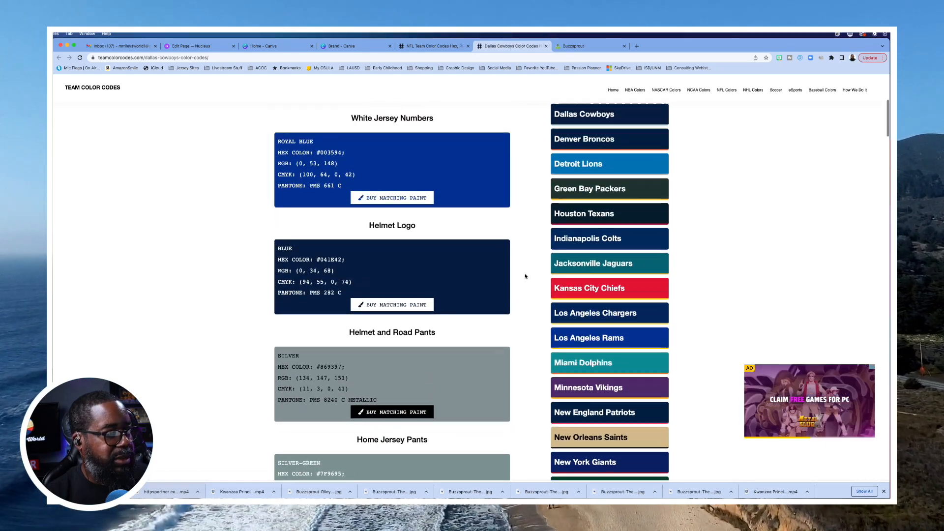
pyautogui.scroll(1, 524, 276)
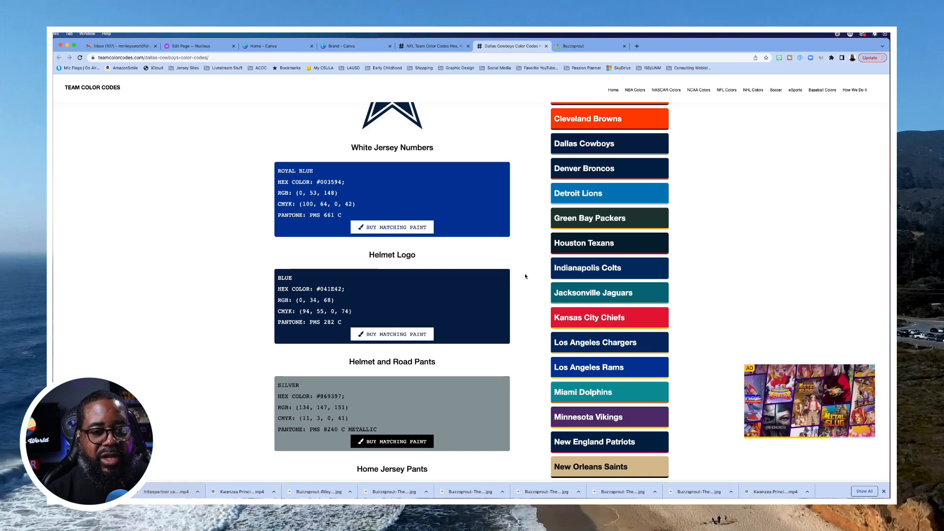
pyautogui.scroll(2, 520, 273)
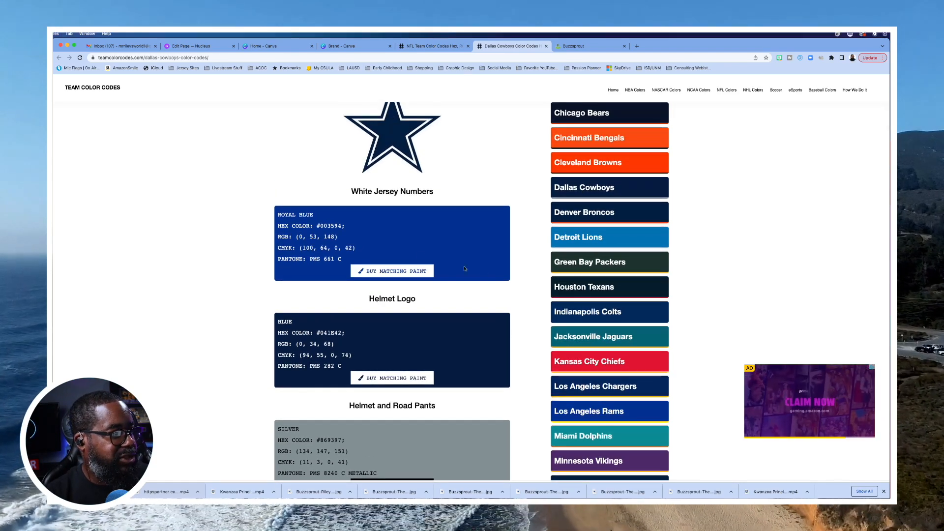
pyautogui.moveTo(341, 227); pyautogui.dragTo(317, 226)
pyautogui.press('super+c')
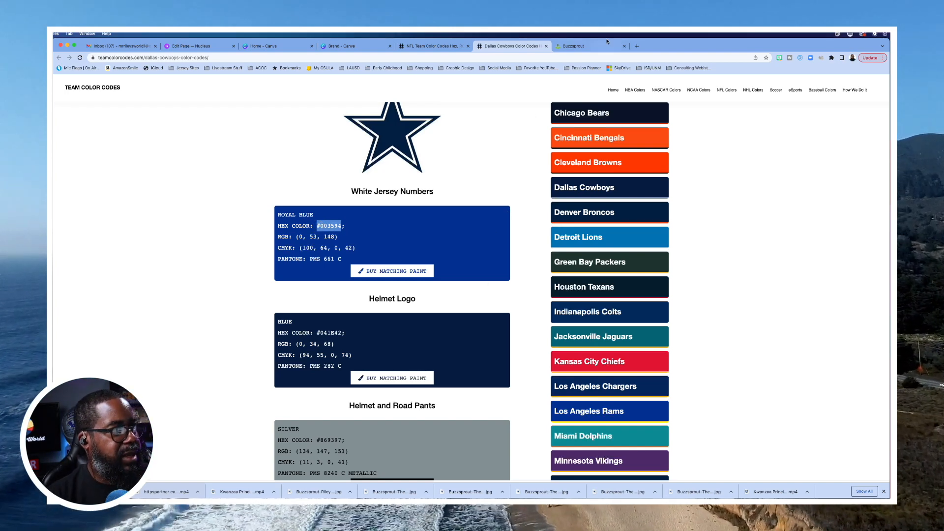
# - Add a custom palette to the brand colors in Canva and set its first color to #003594
pyautogui.click(366, 46)
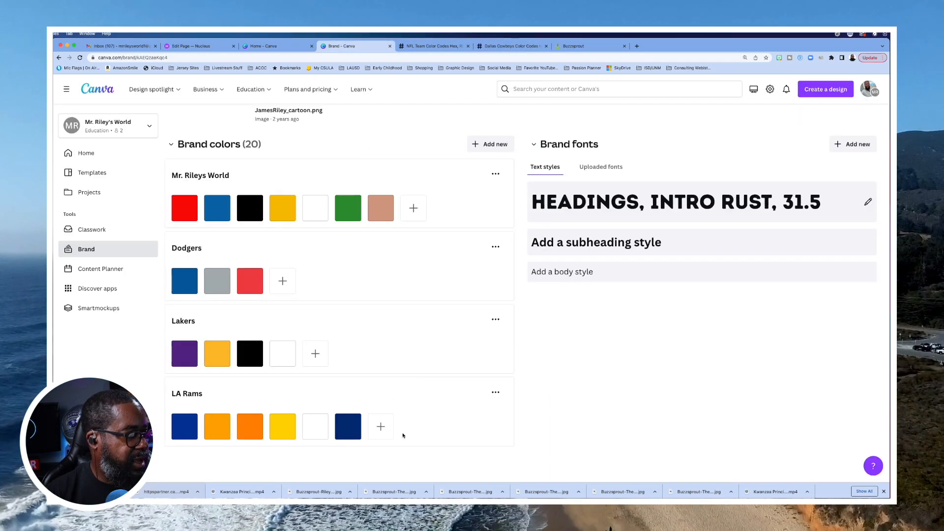
pyautogui.click(488, 147)
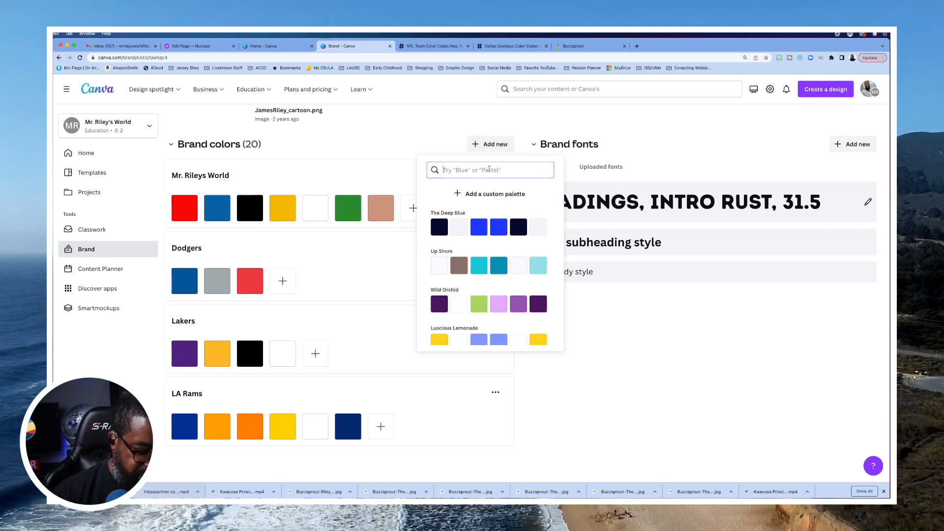
pyautogui.press('super+v')
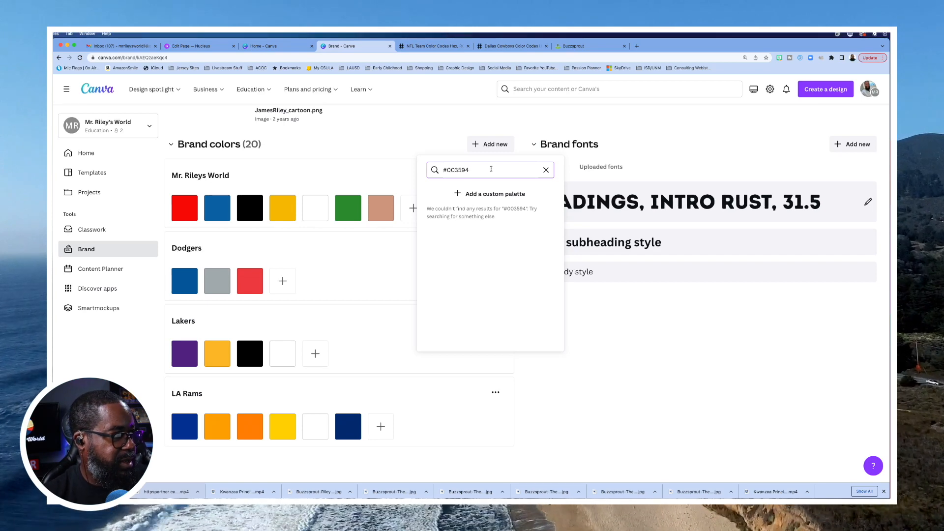
pyautogui.click(467, 196)
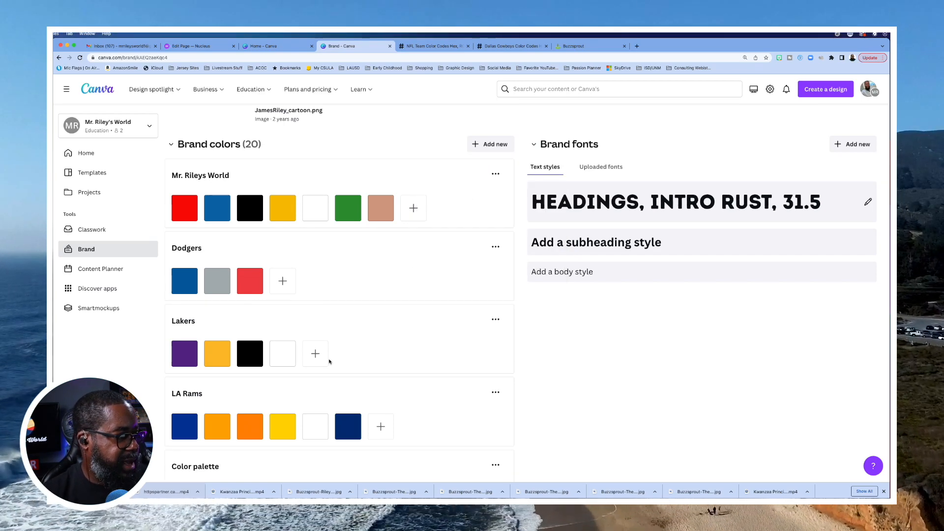
pyautogui.scroll(-2, 295, 378)
pyautogui.click(183, 426)
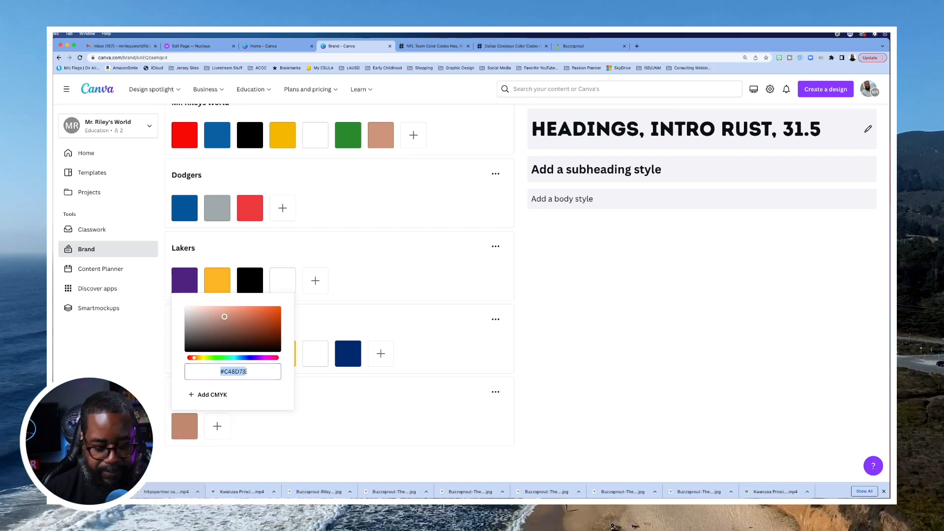
pyautogui.press('super+v')
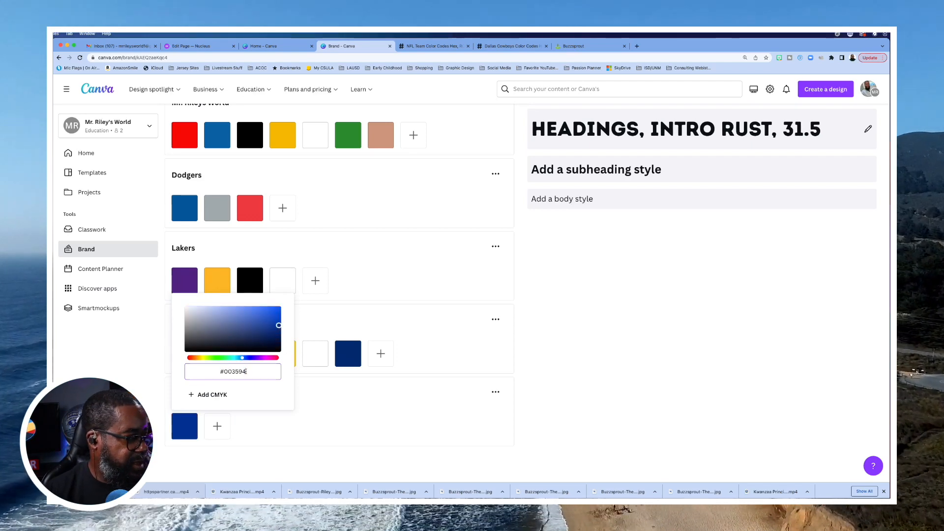
pyautogui.click(314, 425)
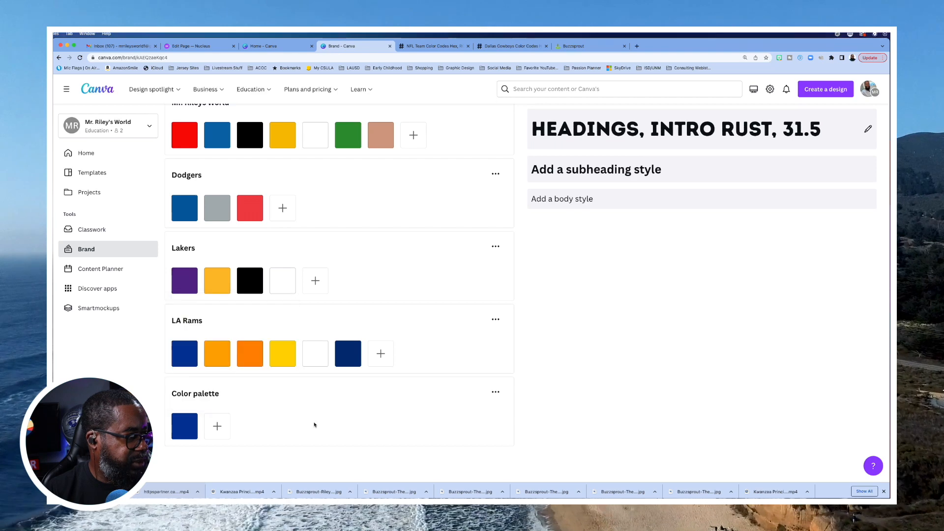
# - Rename the new color palette as Dallas Cowboys
pyautogui.click(225, 393)
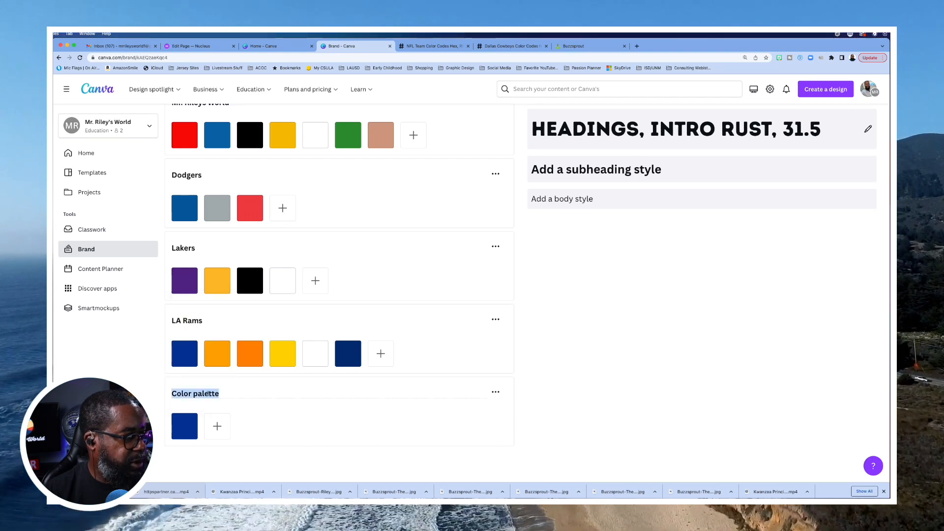
pyautogui.write('Da')
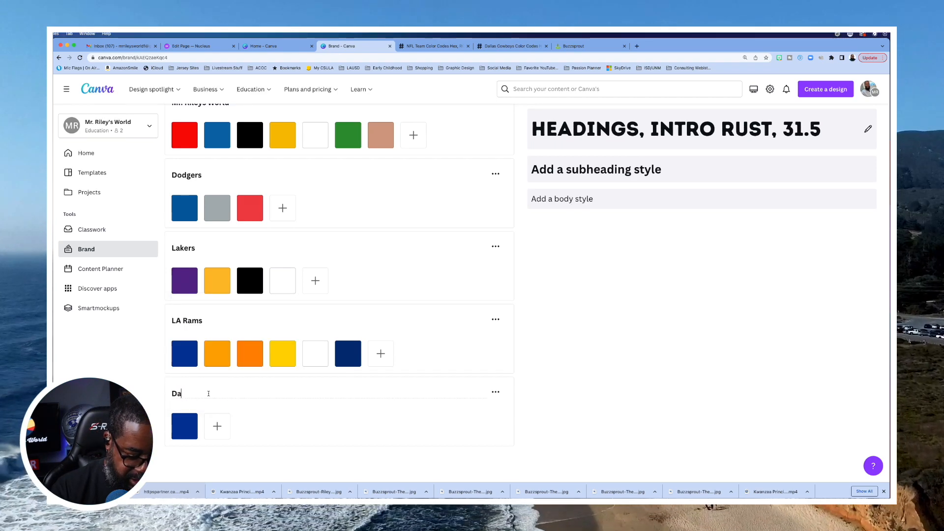
pyautogui.write('llas C')
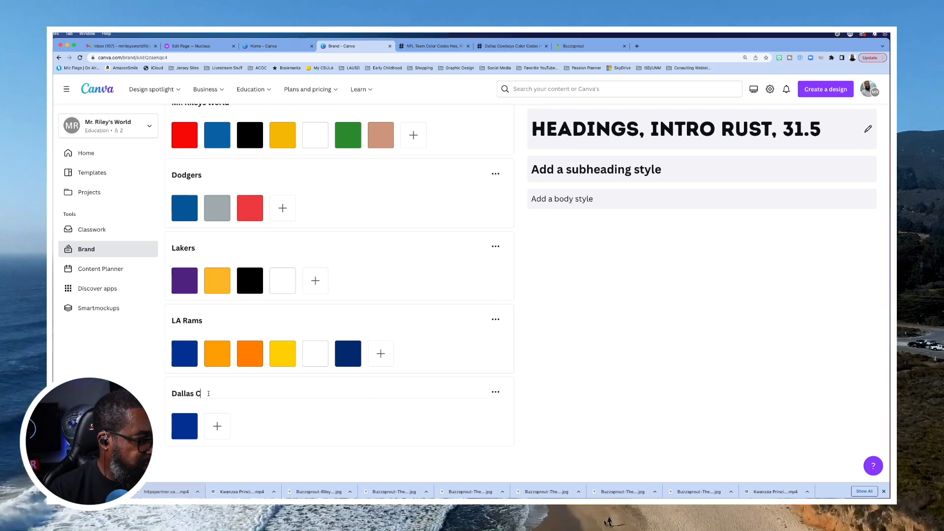
pyautogui.write('owboys')
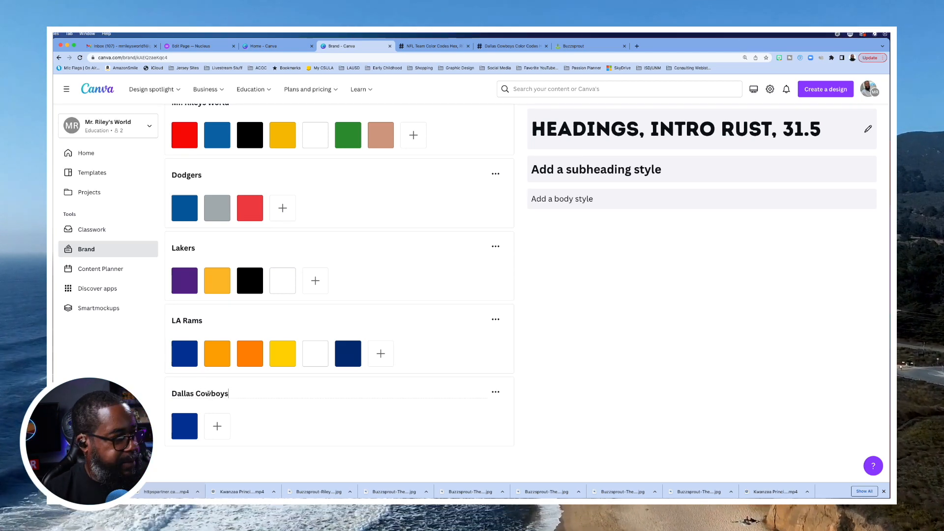
pyautogui.press('Return')
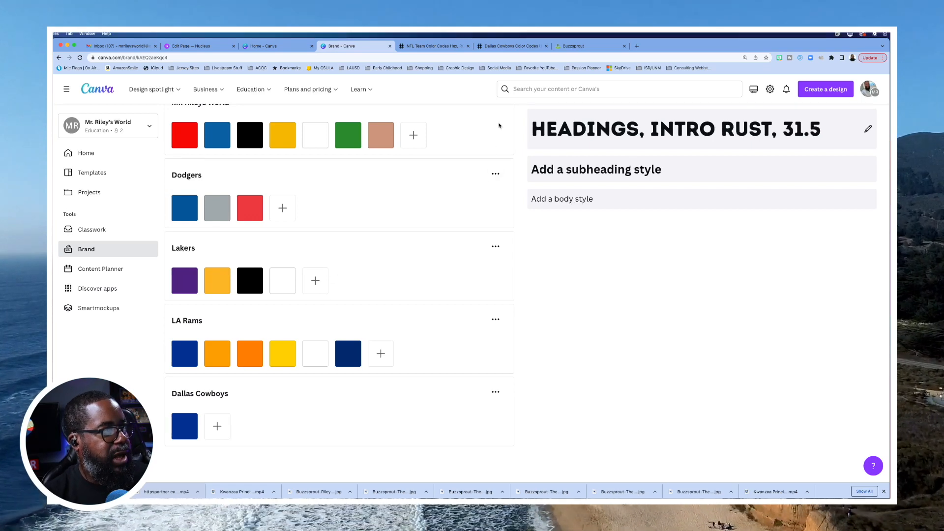
# - Copy the silver hex code #869397 from the Dallas Cowboys page on the Team Color Codes website
pyautogui.click(509, 46)
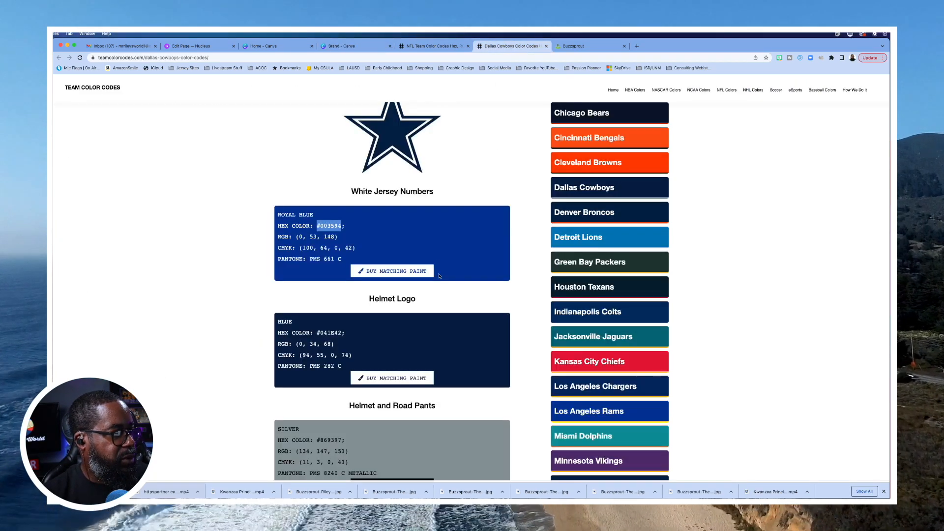
pyautogui.scroll(-3, 432, 277)
pyautogui.scroll(-1, 389, 288)
pyautogui.moveTo(340, 322); pyautogui.dragTo(318, 321)
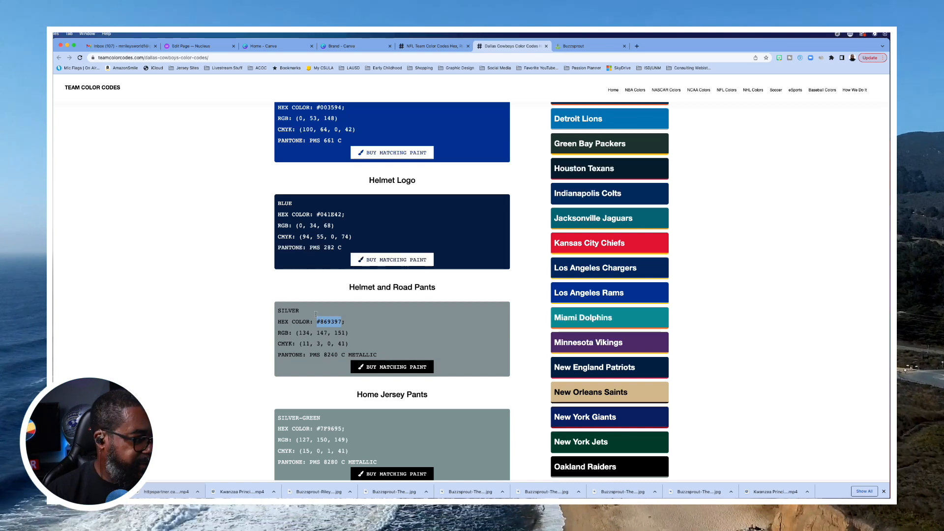
# - Add a second color with hex code #869397 to the Dallas Cowboys palette in the Canva Brand Kit
pyautogui.click(354, 46)
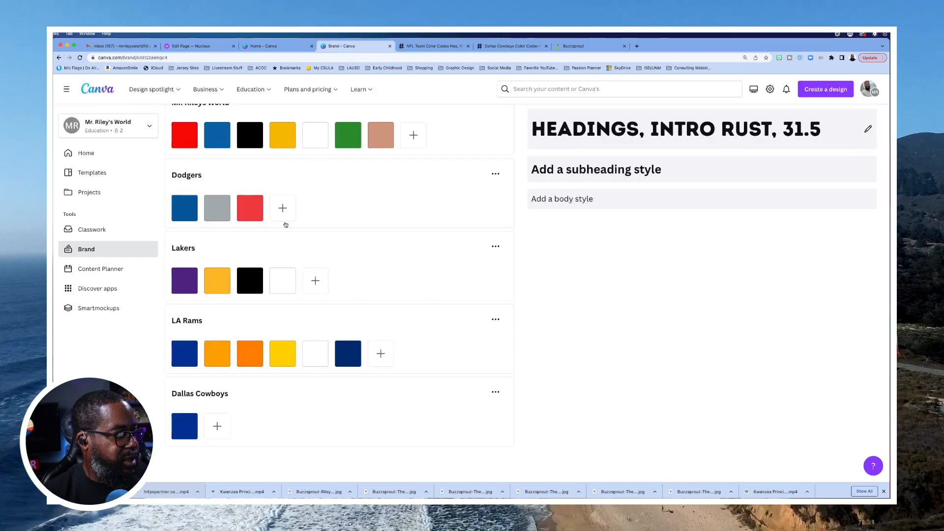
pyautogui.click(216, 426)
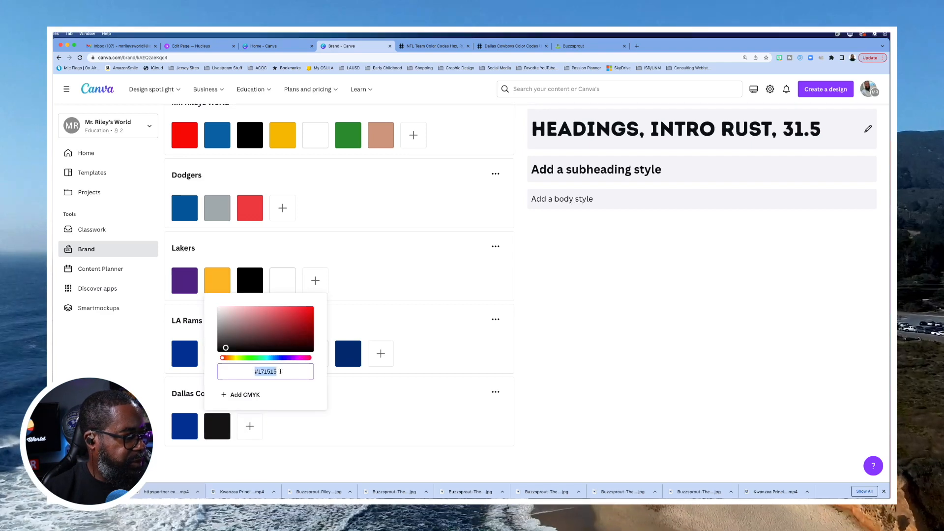
pyautogui.write('#869397')
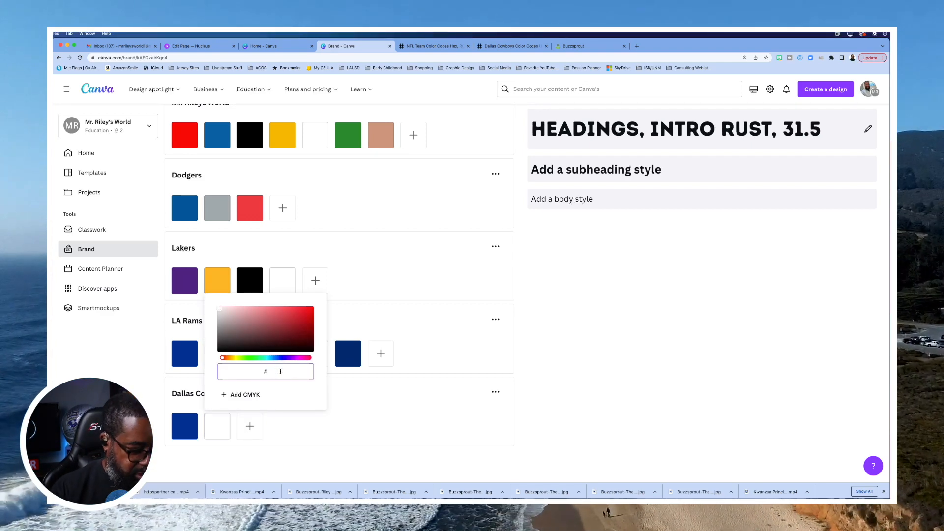
pyautogui.click(361, 412)
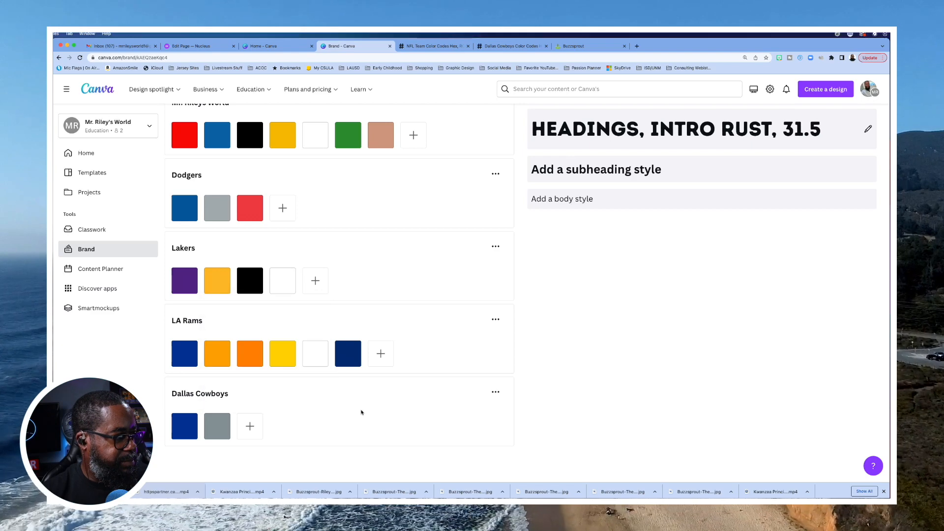
pyautogui.scroll(4, 566, 378)
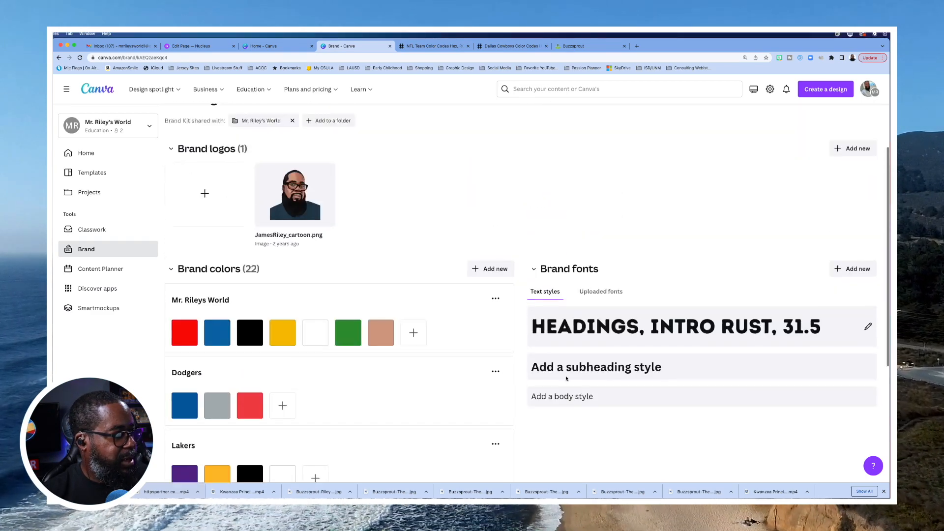
pyautogui.scroll(-4, 567, 378)
pyautogui.scroll(-1, 567, 378)
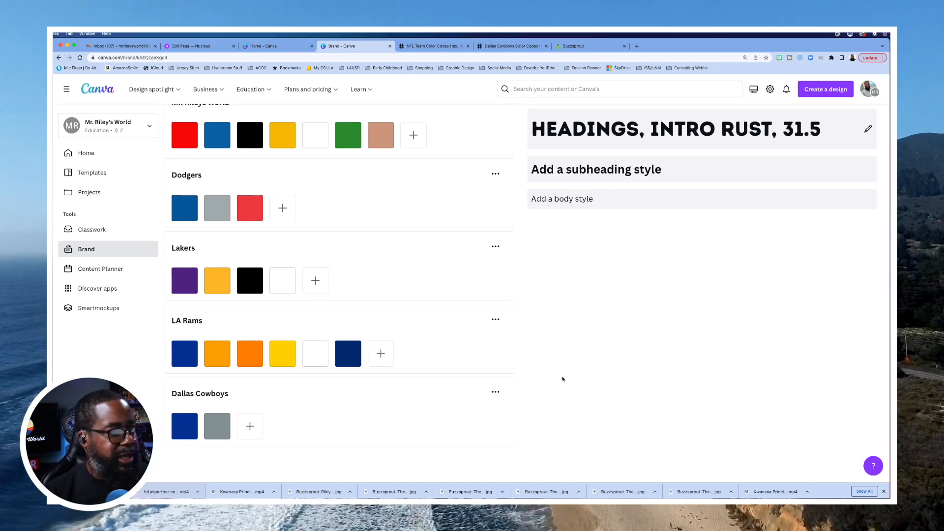
# - Open the 950 x 400 px Mr. Riley's World banner from the recent designs on the Canva home page
pyautogui.scroll(5, 563, 378)
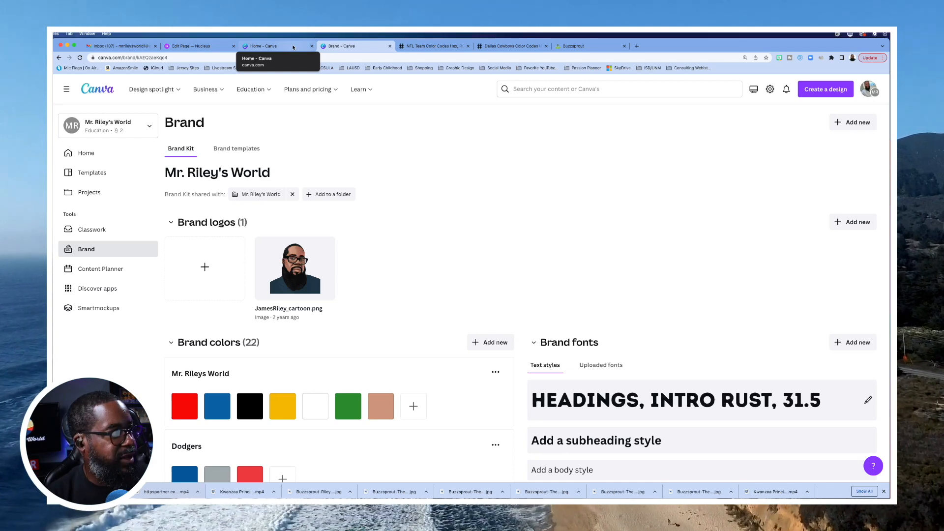
pyautogui.click(294, 47)
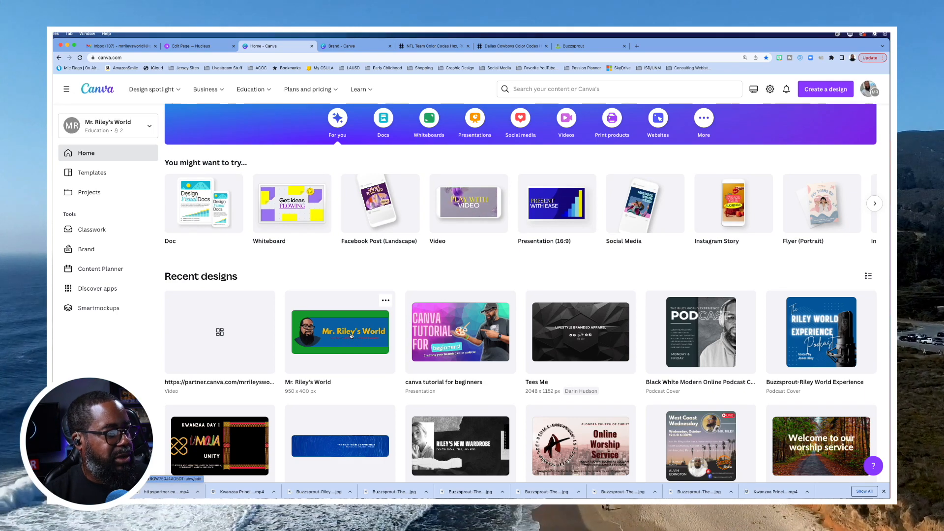
pyautogui.click(351, 335)
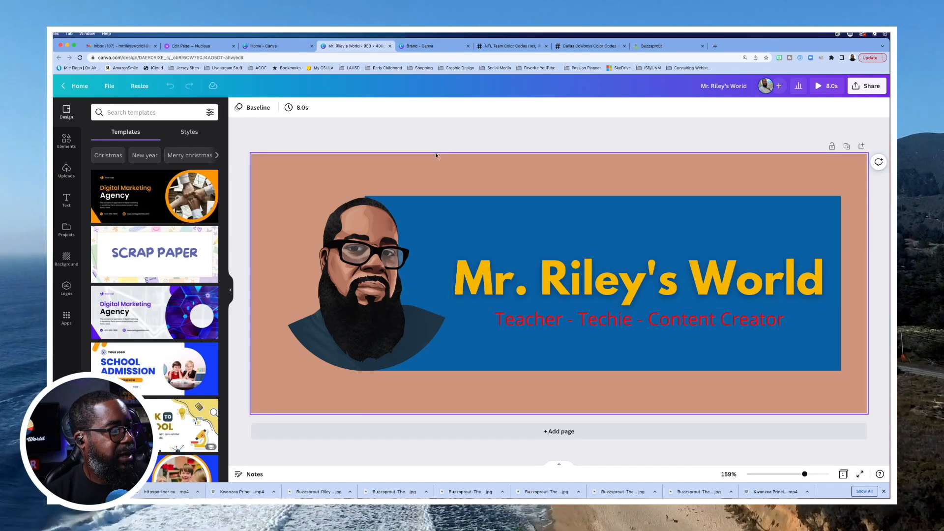
# - Change the banner's background color to the royal blue from the Dallas Cowboys palette
pyautogui.click(388, 174)
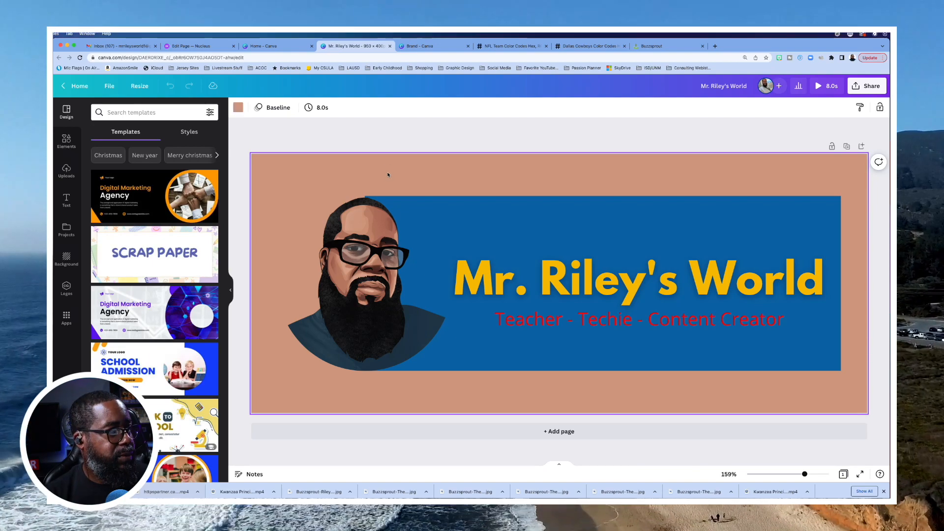
pyautogui.click(239, 109)
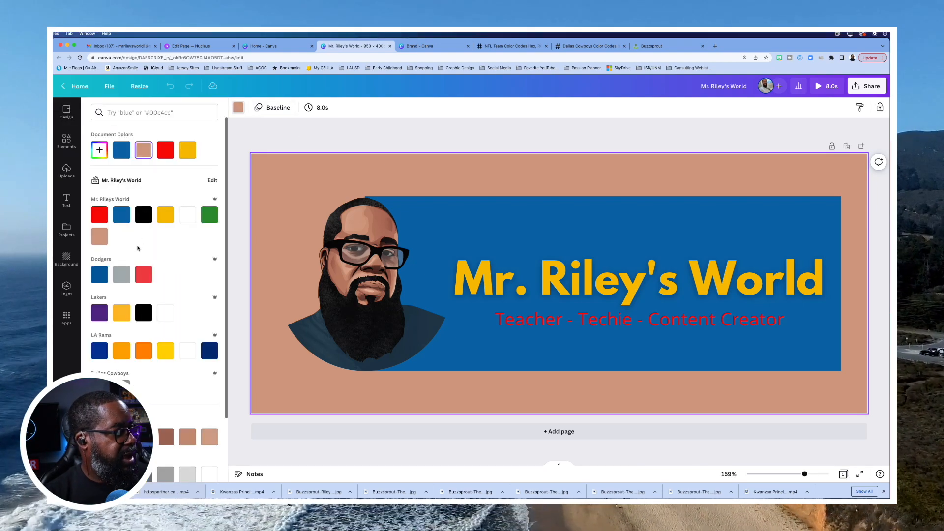
pyautogui.scroll(-1, 145, 271)
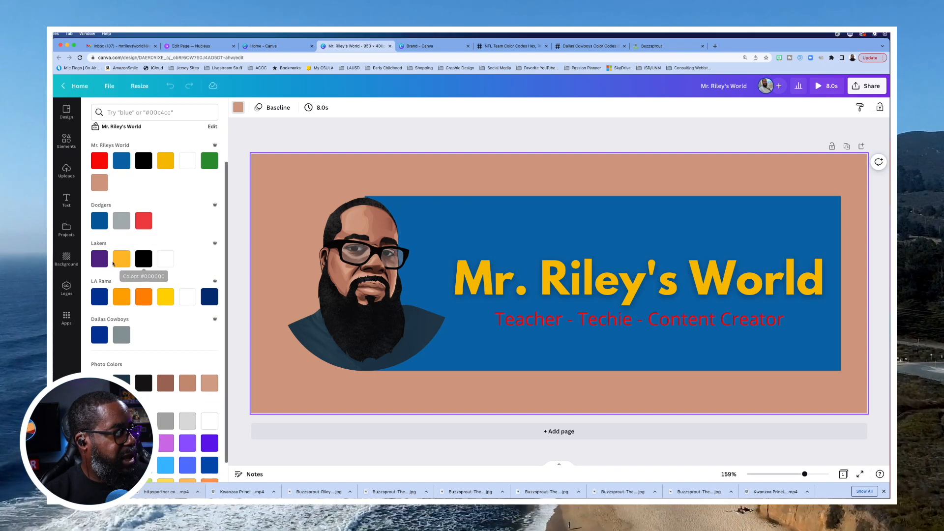
pyautogui.click(99, 334)
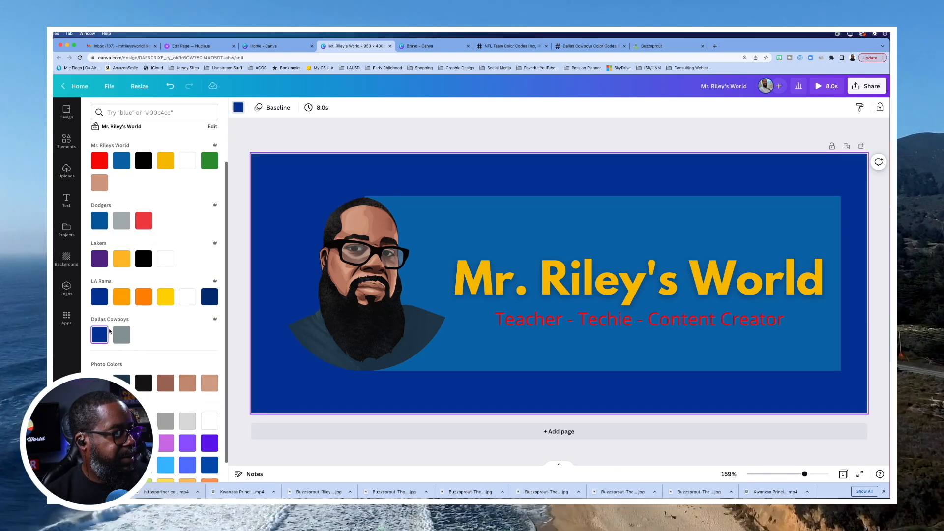
# - Recolor the rectangle behind the text with the silver from the Dallas Cowboys palette
pyautogui.click(474, 348)
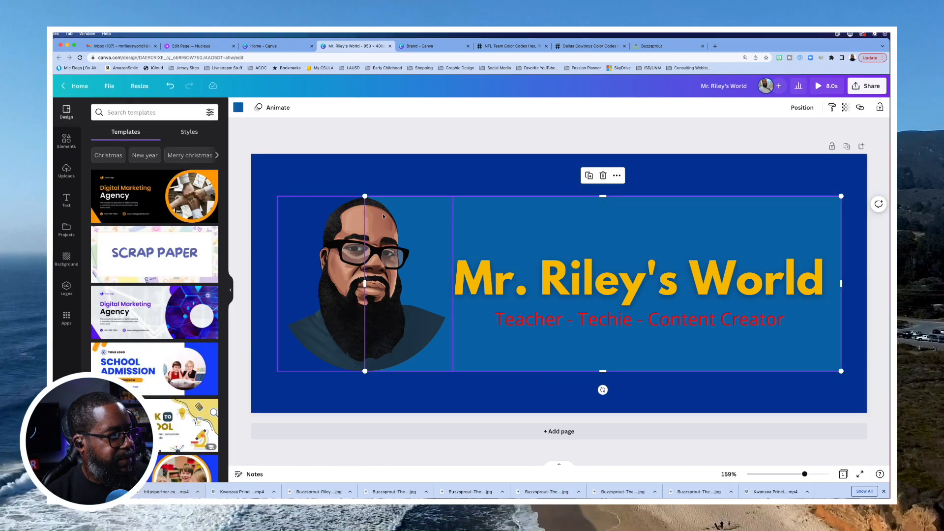
pyautogui.click(238, 107)
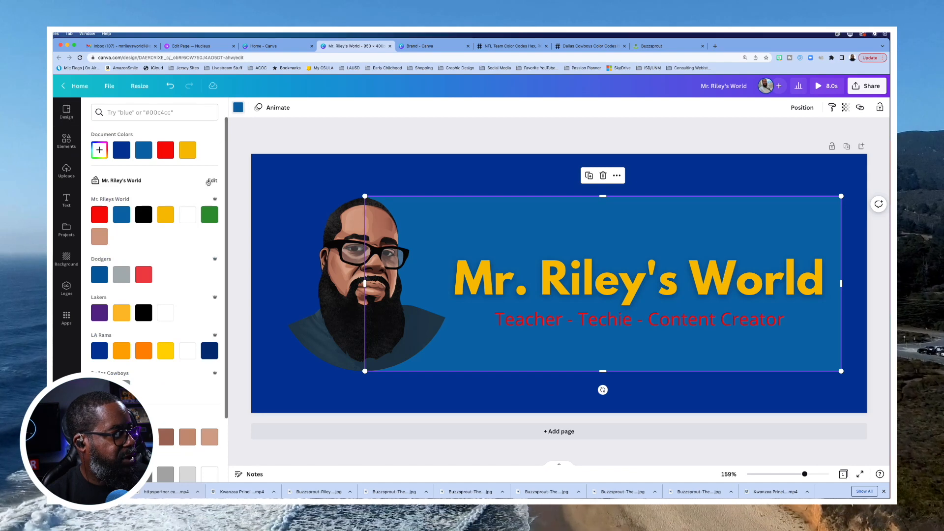
pyautogui.click(122, 274)
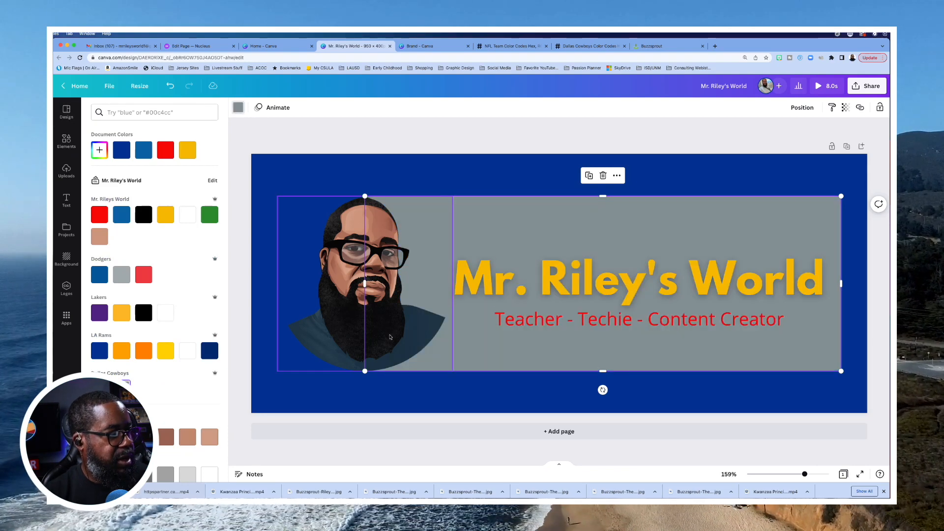
# - Change the banner's large title text to white using the Mr. Rileys World brand palette
pyautogui.click(563, 290)
pyautogui.click(562, 290)
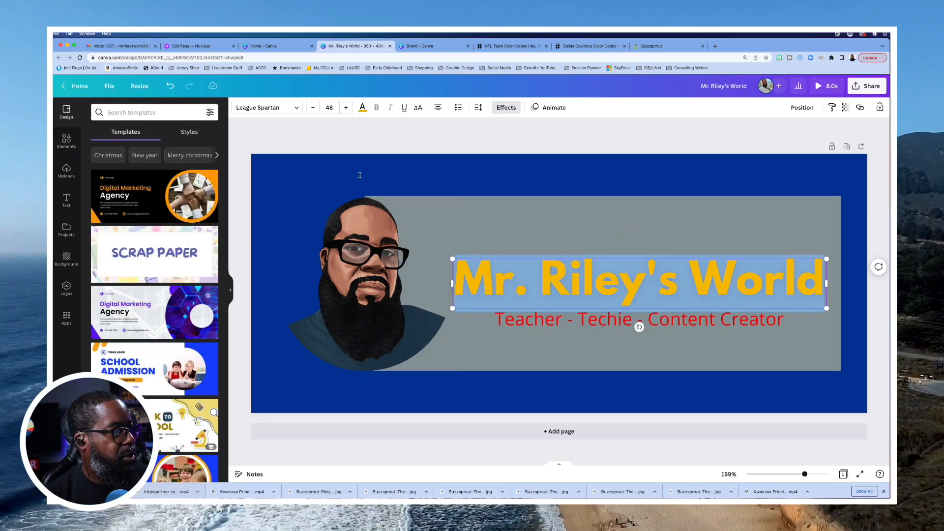
pyautogui.click(362, 107)
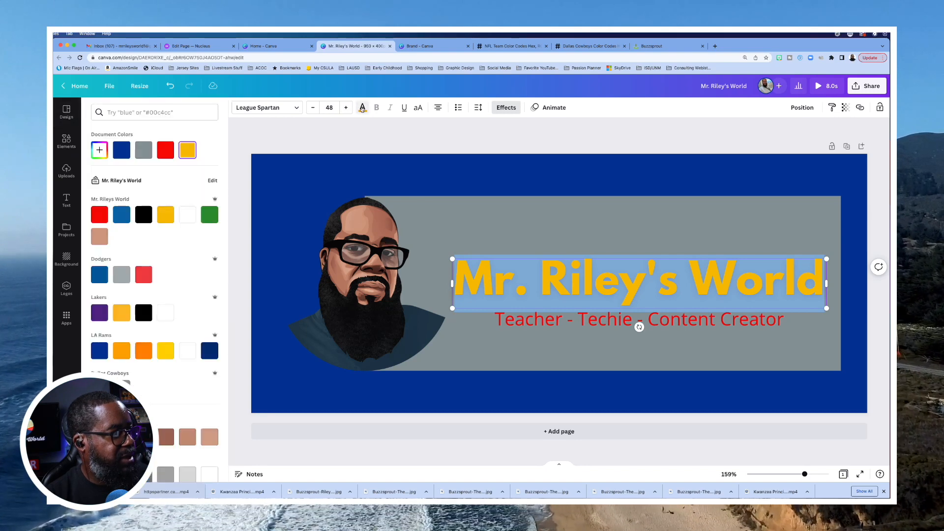
pyautogui.click(187, 214)
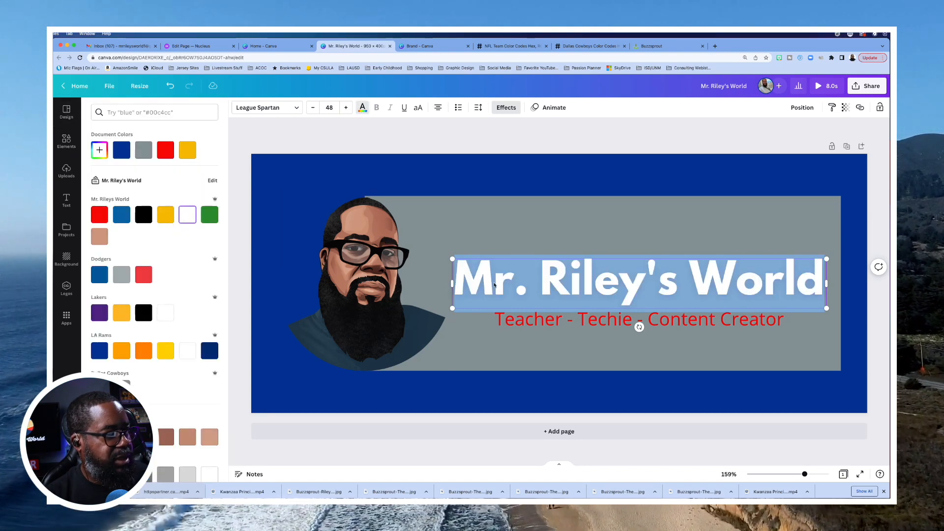
# - Change the "Teacher - Techie - Content Creator" tagline to white from the Mr. Rileys World palette and deselect it
pyautogui.click(565, 321)
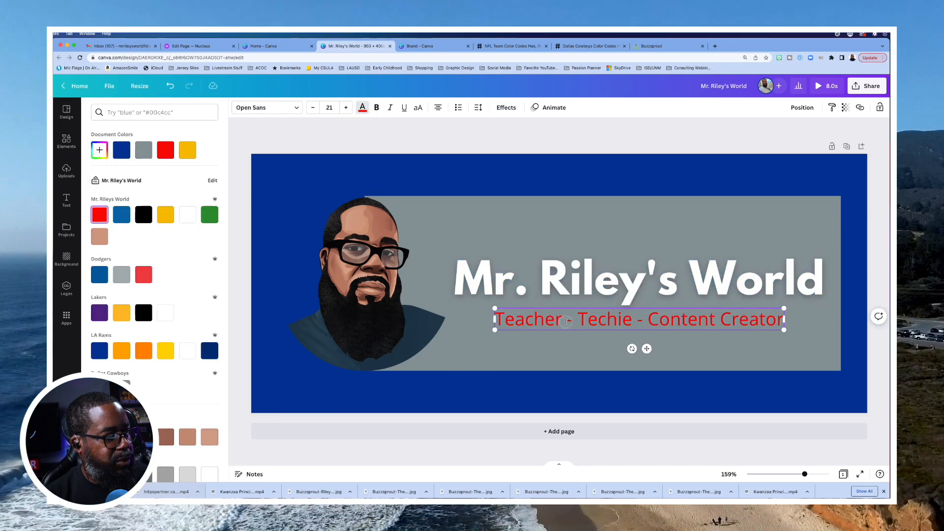
pyautogui.tripleClick(565, 322)
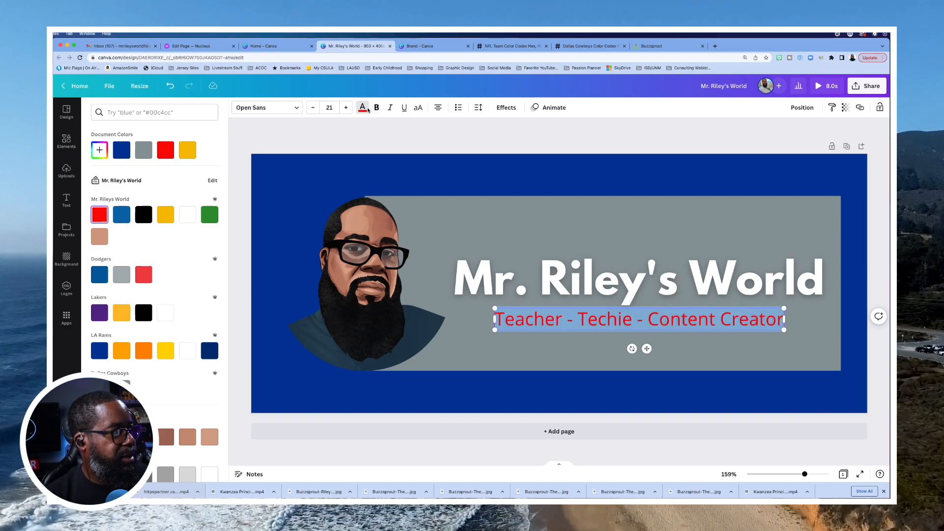
pyautogui.click(190, 218)
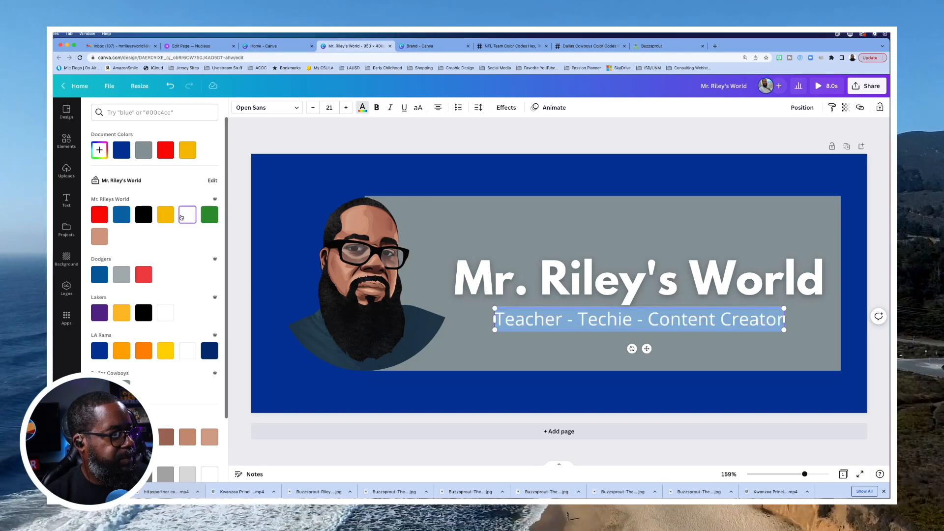
pyautogui.click(375, 143)
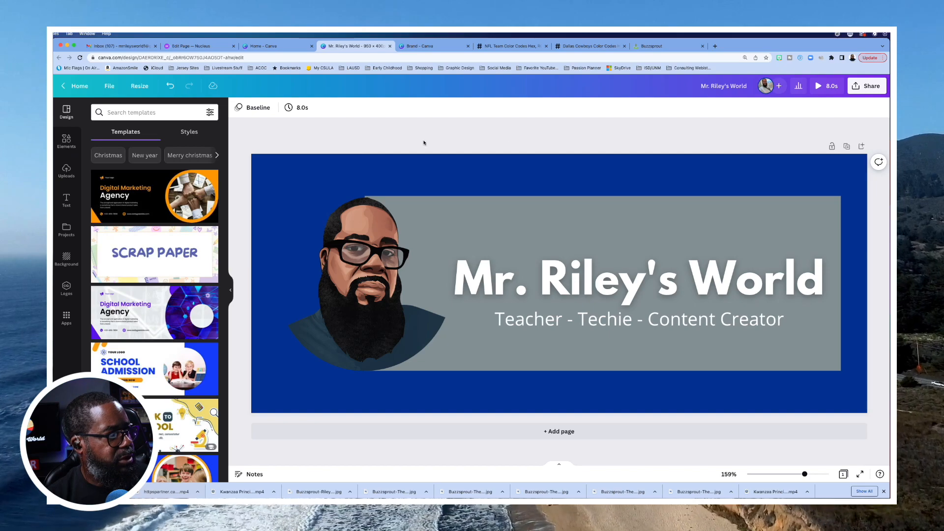
# - Leave the banner design and return to the Canva home page
pyautogui.click(80, 87)
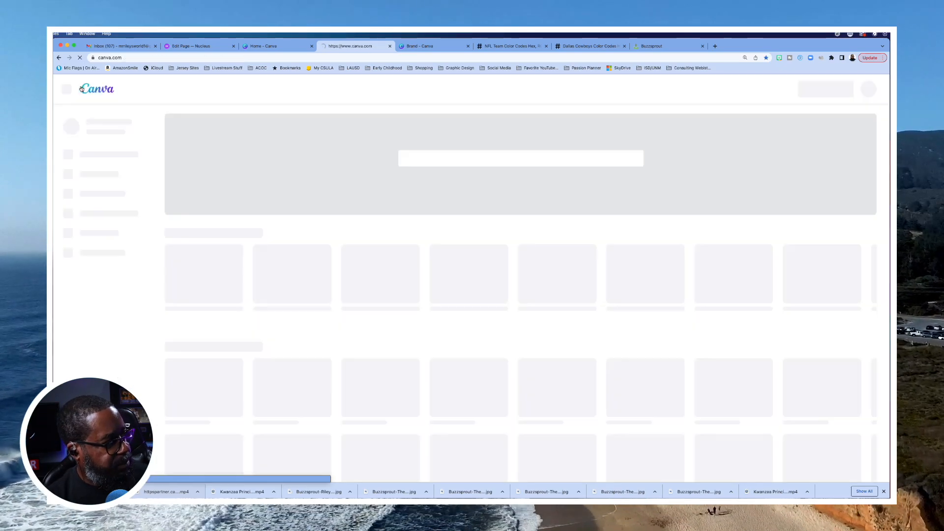